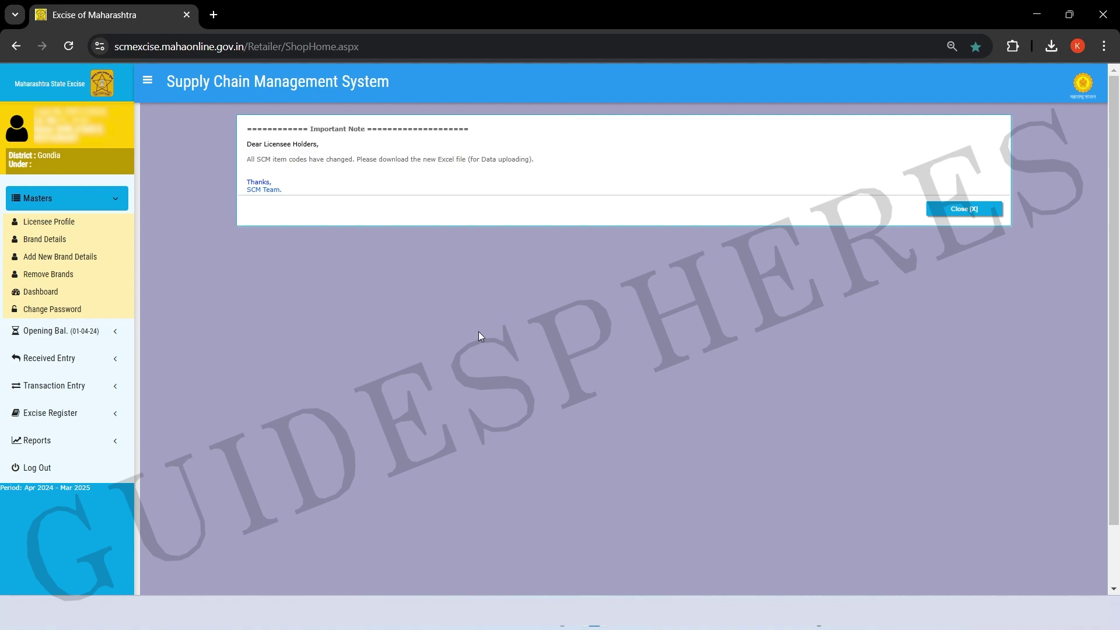
Open Multiple Sales Entry under Transaction Entry and download the sample file.
left_click(117, 202)
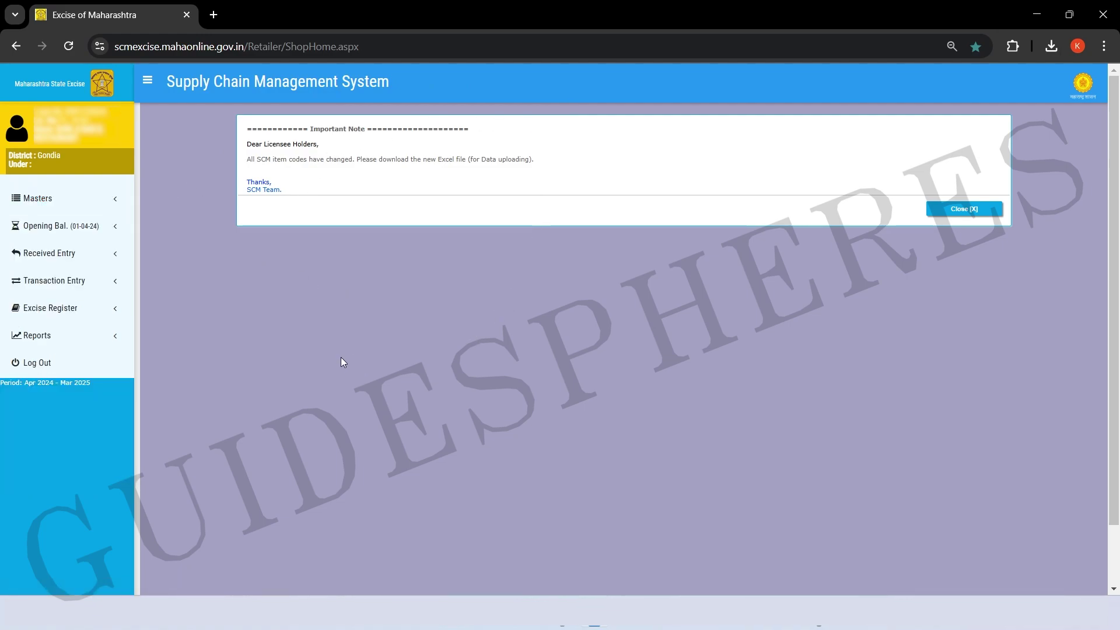
left_click(73, 283)
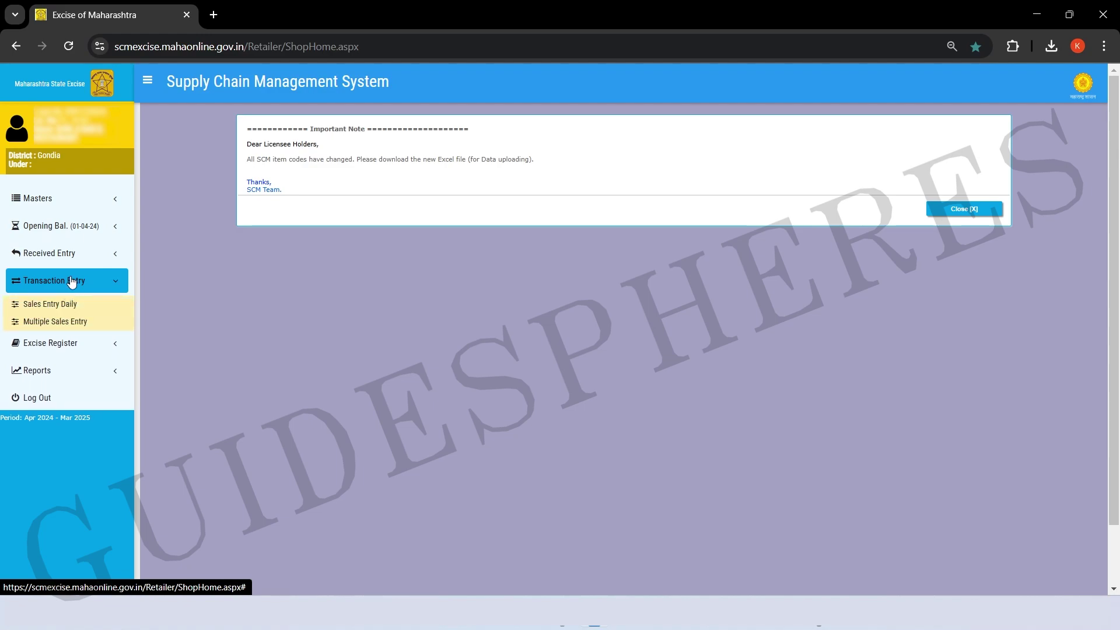
left_click(84, 323)
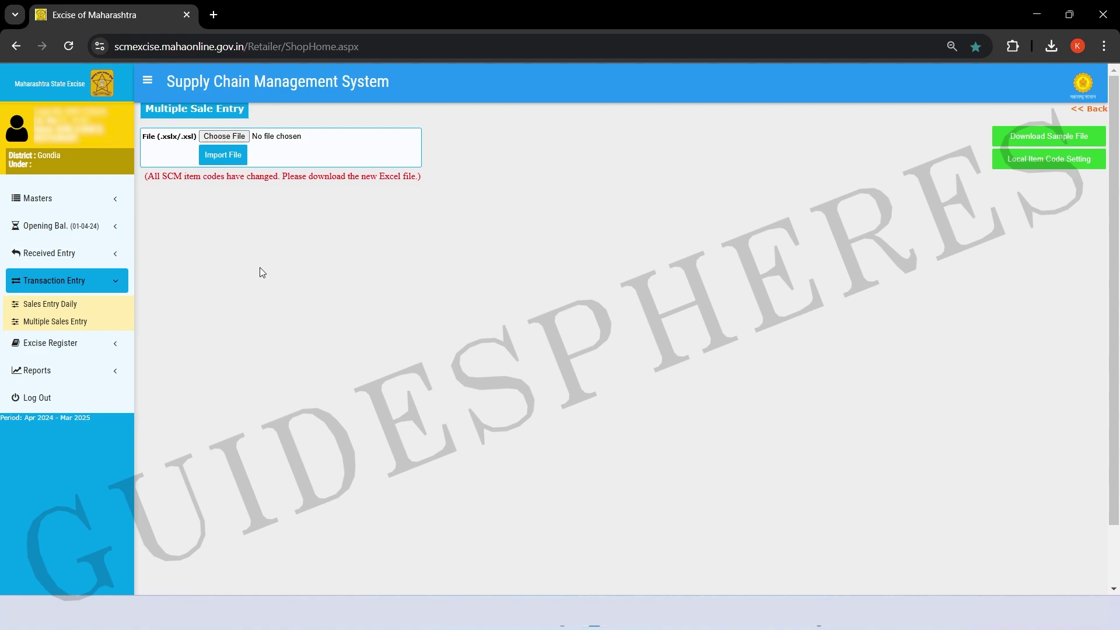
left_click(1030, 138)
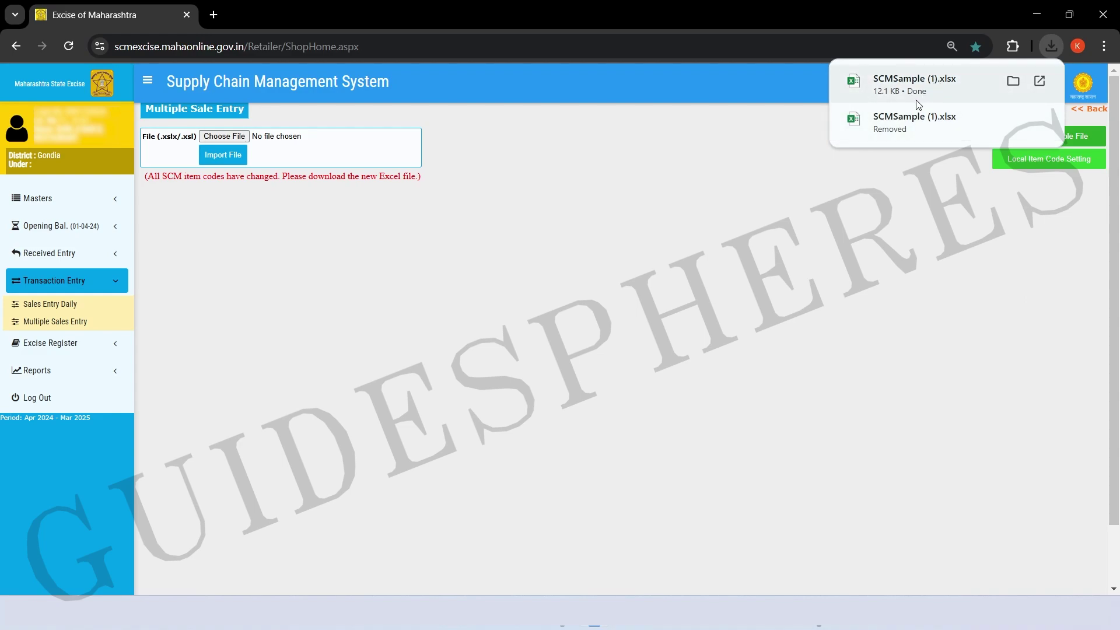
Switch to File Explorer, open the SCMSample (1) workbook from New folder in Excel, and enable editing.
left_click(562, 612)
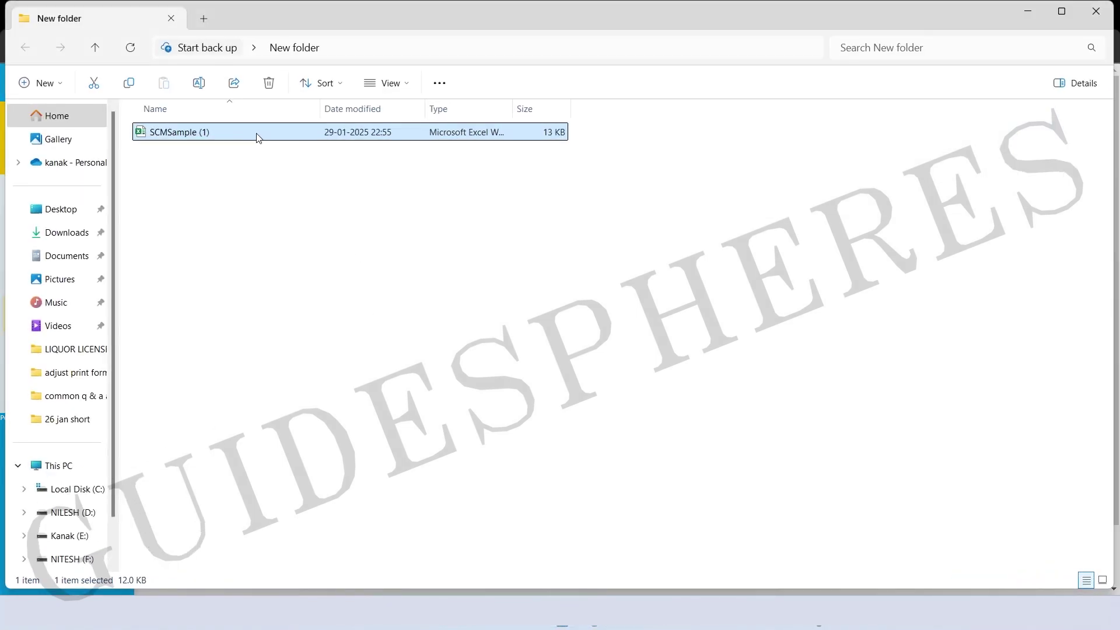
double_click(258, 133)
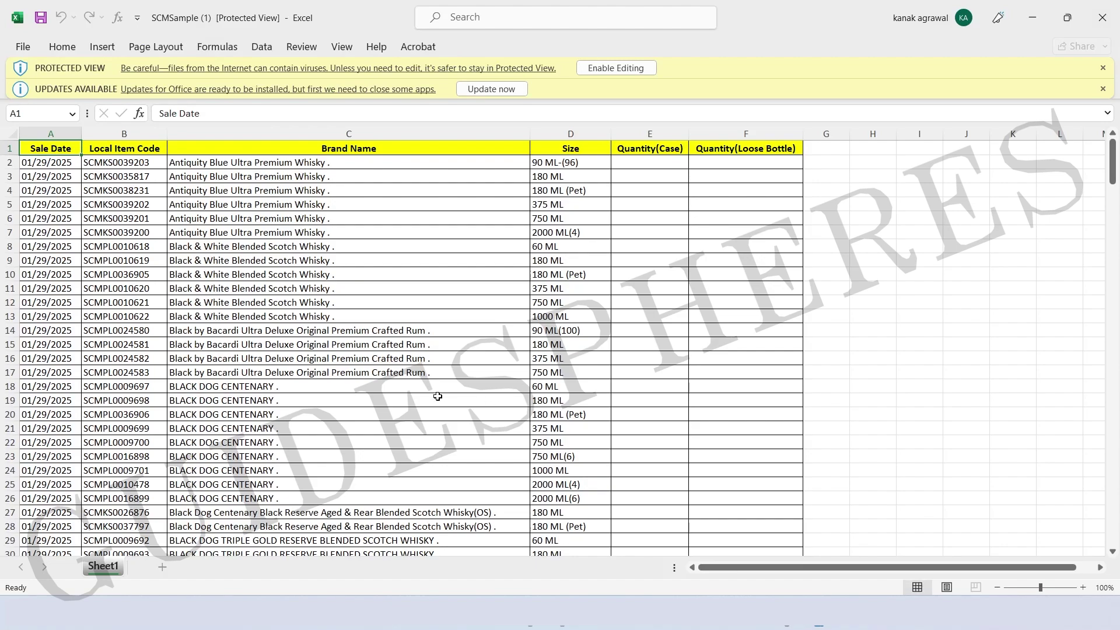
left_click(425, 245)
left_click(698, 181)
left_click(675, 177)
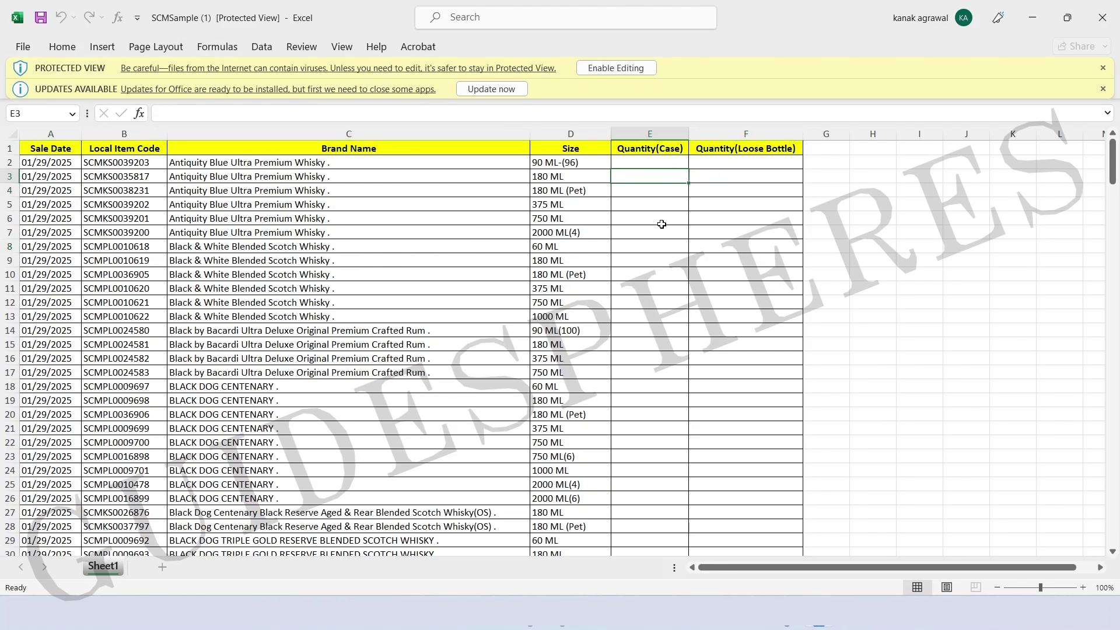
left_click(659, 233)
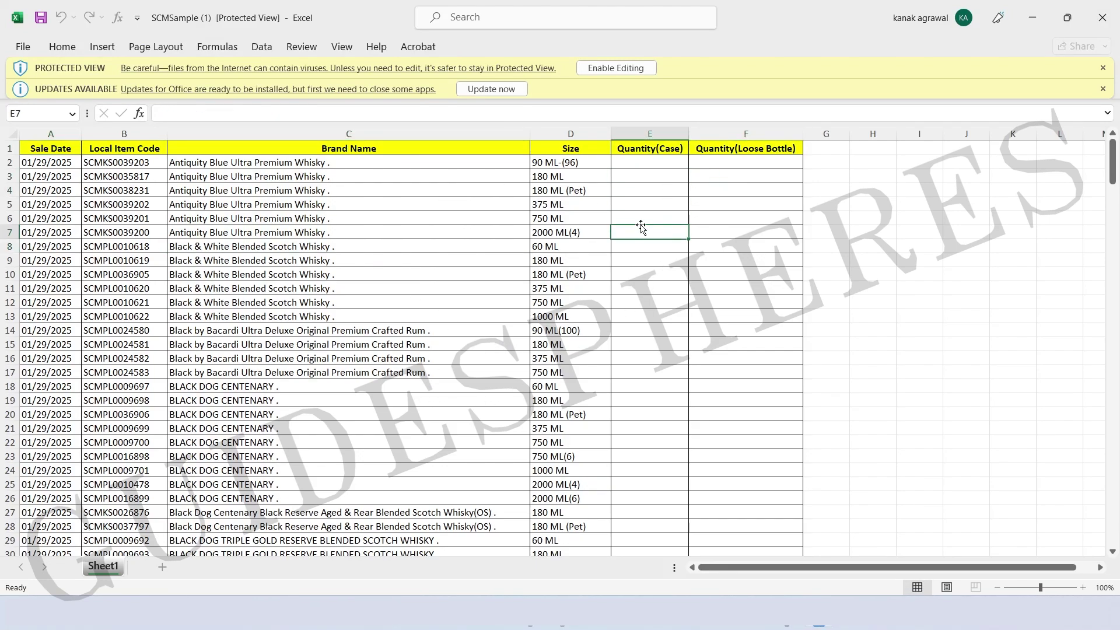
left_click(629, 68)
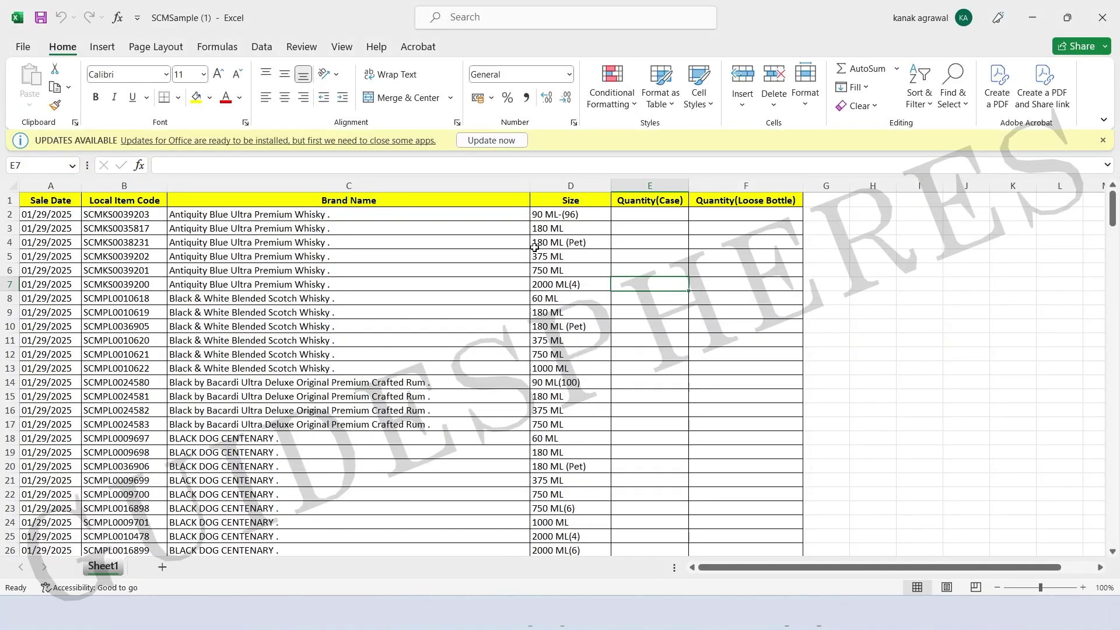
Look through the full list of sale dates, item codes, brands and sizes, then return to the first rows.
scroll(727, 364, "down", 1)
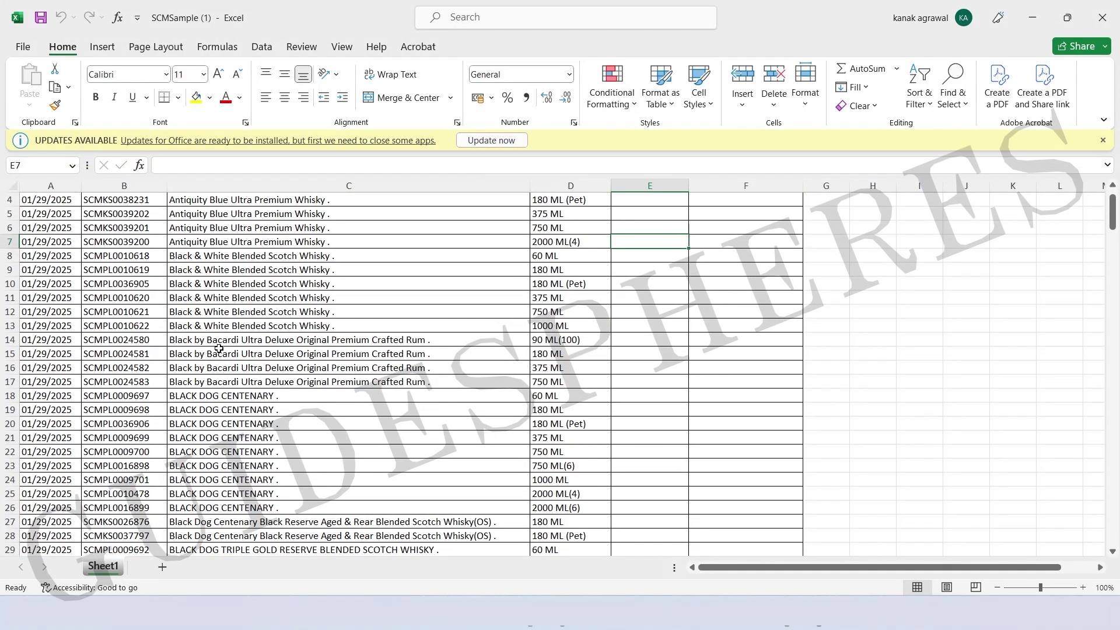
scroll(231, 313, "down", 7)
scroll(232, 313, "down", 7)
scroll(231, 313, "up", 15)
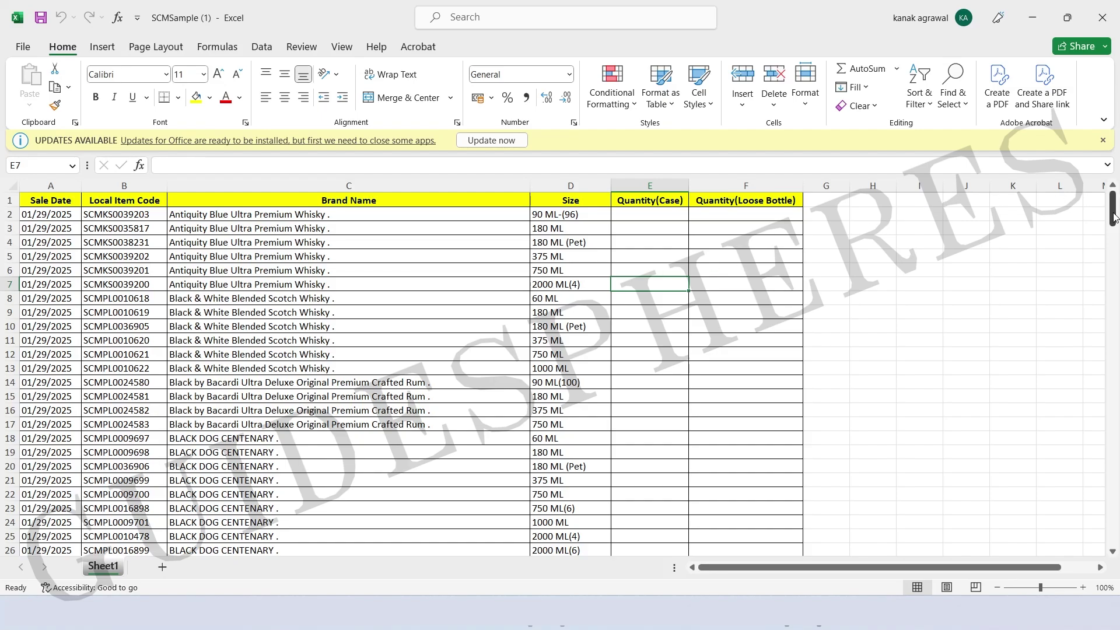
left_click_drag(1114, 217, 1116, 533)
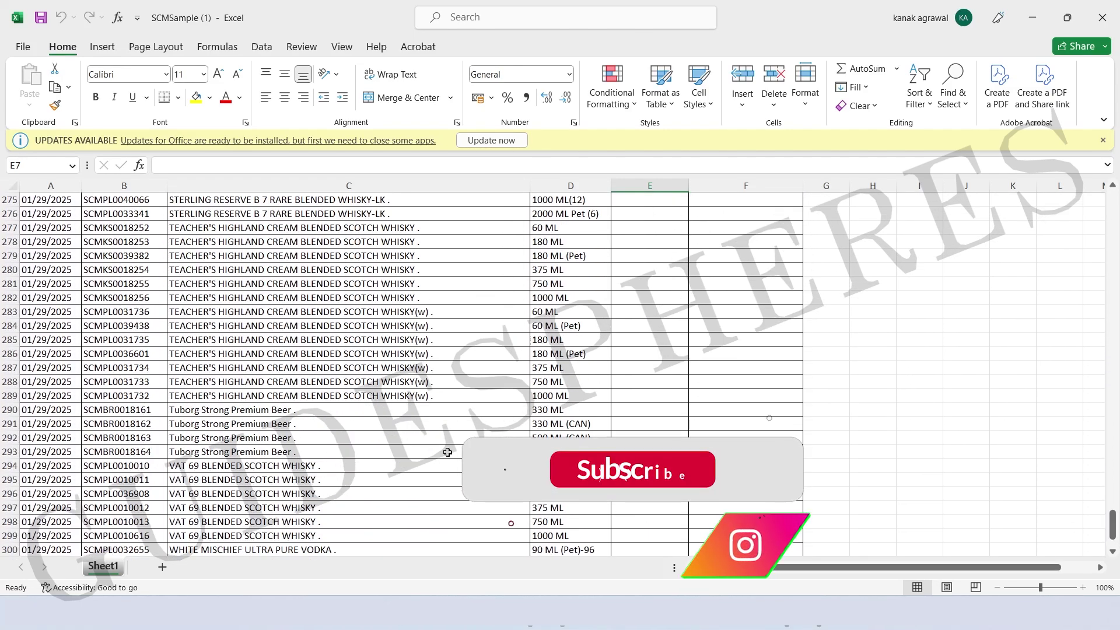
scroll(110, 348, "up", 6)
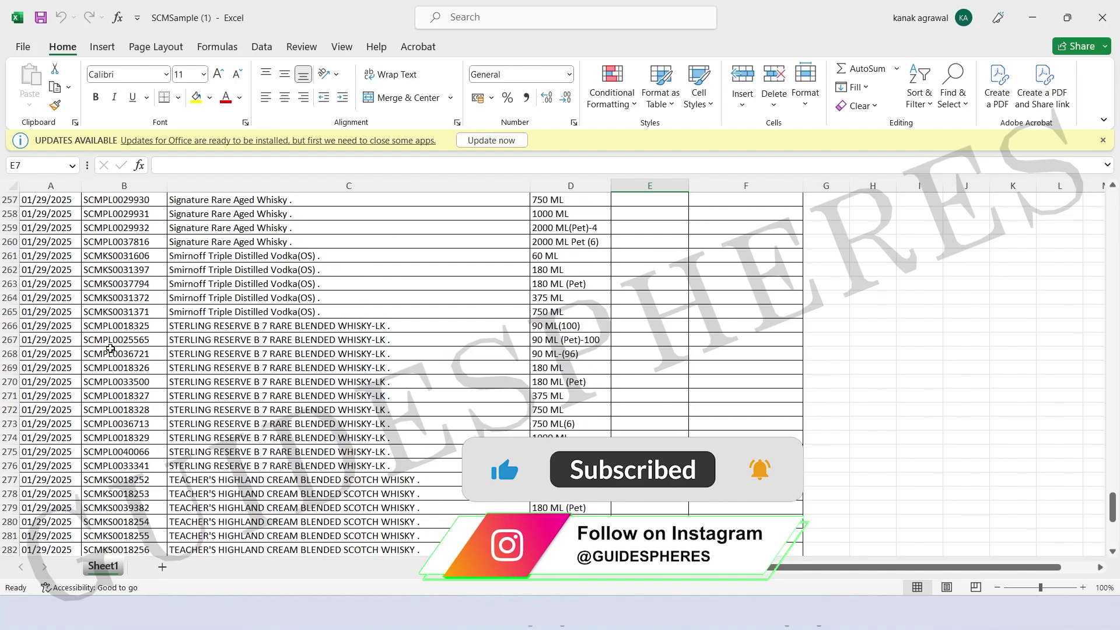
scroll(111, 348, "up", 20)
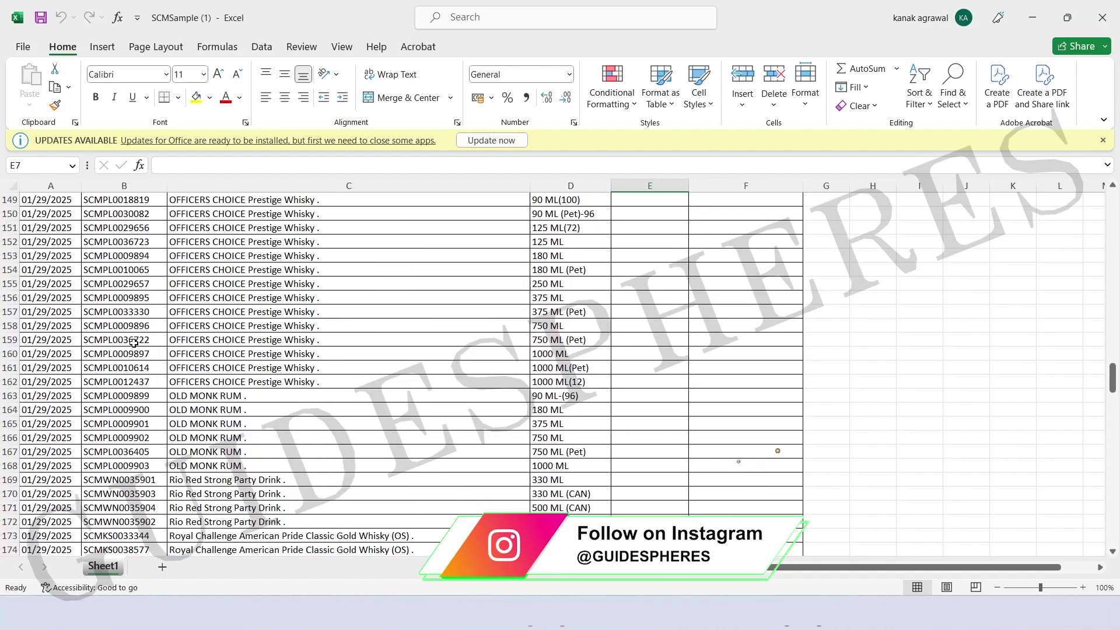
left_click_drag(1112, 379, 1112, 198)
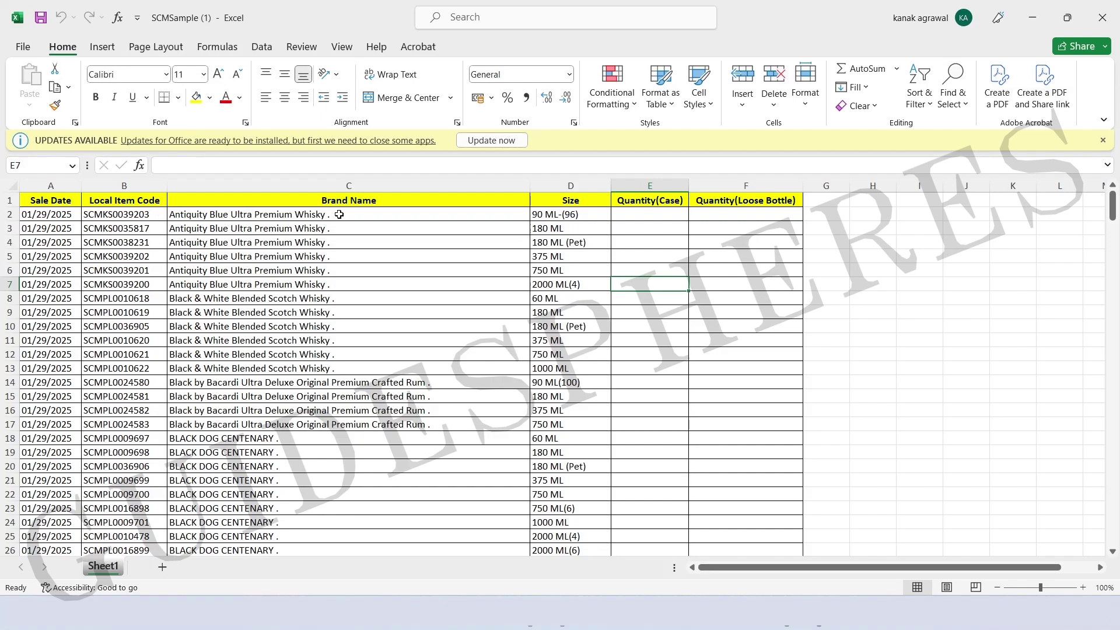
Examine how each brand, such as Antiquity Blue Ultra Premium Whisky, is listed across its bottle sizes.
left_click_drag(339, 214, 339, 289)
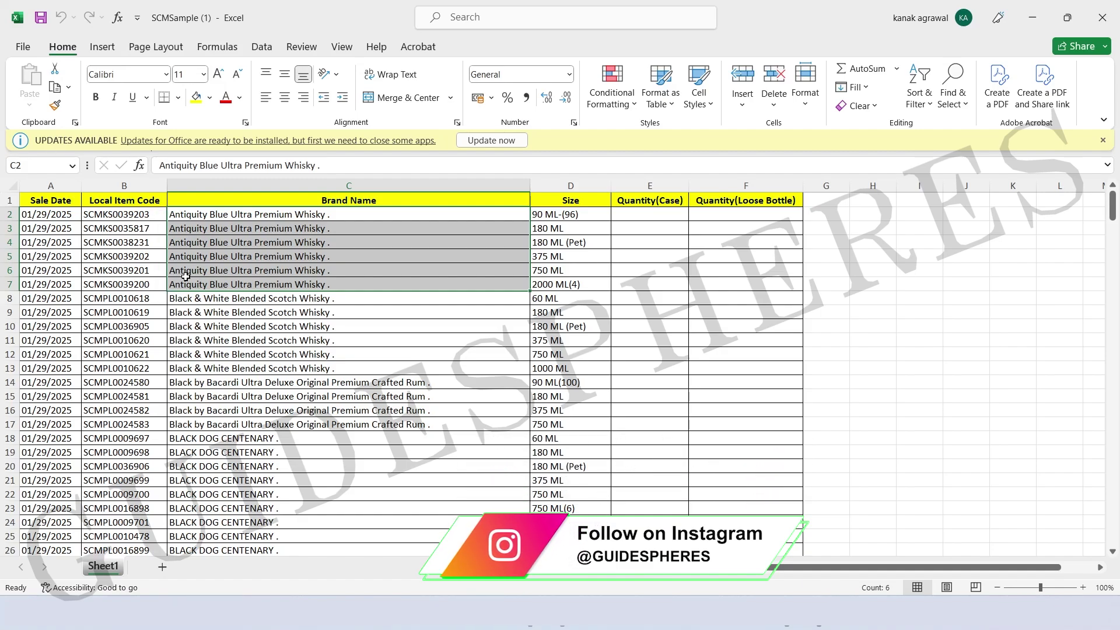
left_click(332, 255)
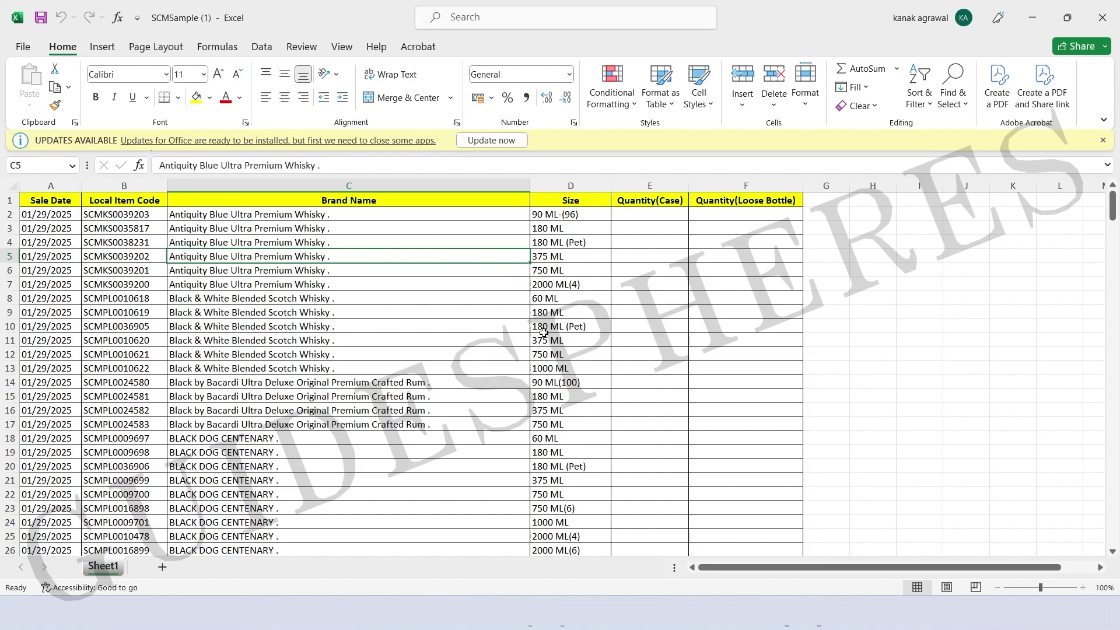
scroll(524, 350, "down", 3)
scroll(320, 370, "up", 3)
scroll(241, 345, "down", 2)
scroll(259, 326, "down", 5)
scroll(262, 327, "up", 7)
scroll(408, 309, "down", 2)
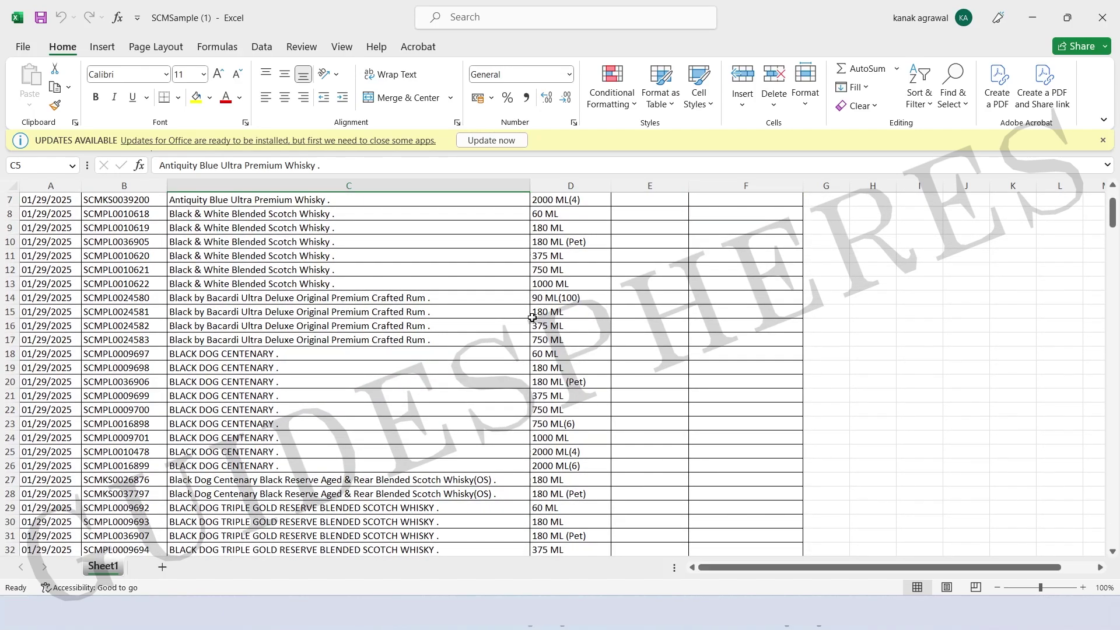
scroll(532, 317, "up", 2)
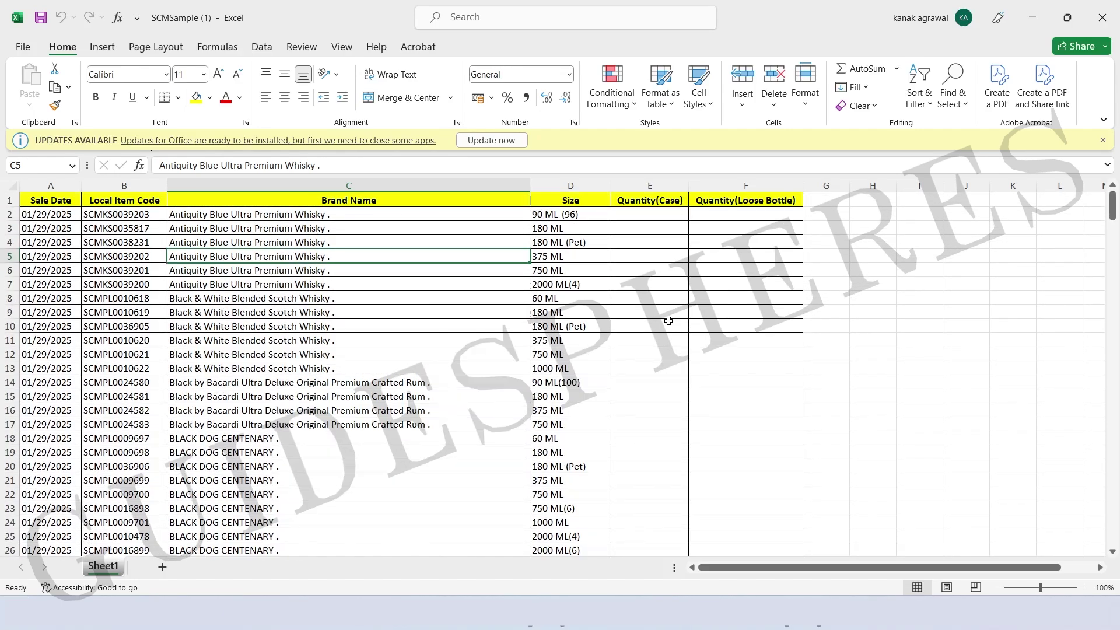
Enter loose bottle quantities of 2 for Black & White Blended Scotch Whisky 750 ML and 25 for Black by Bacardi 90 ML(100).
left_click_drag(664, 339, 656, 380)
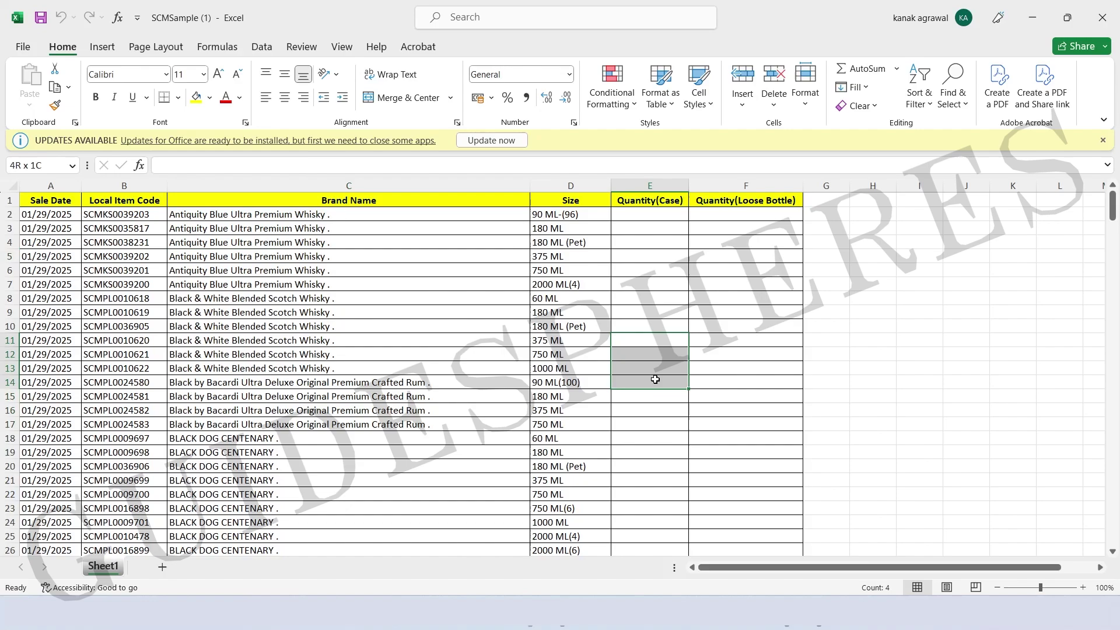
left_click_drag(755, 340, 754, 383)
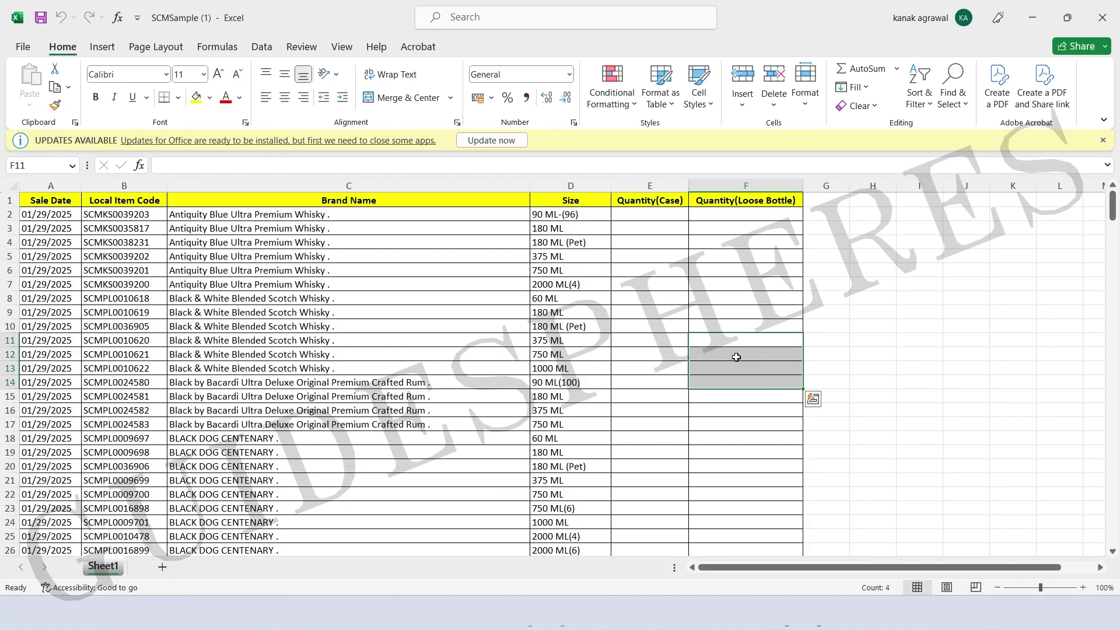
left_click(737, 357)
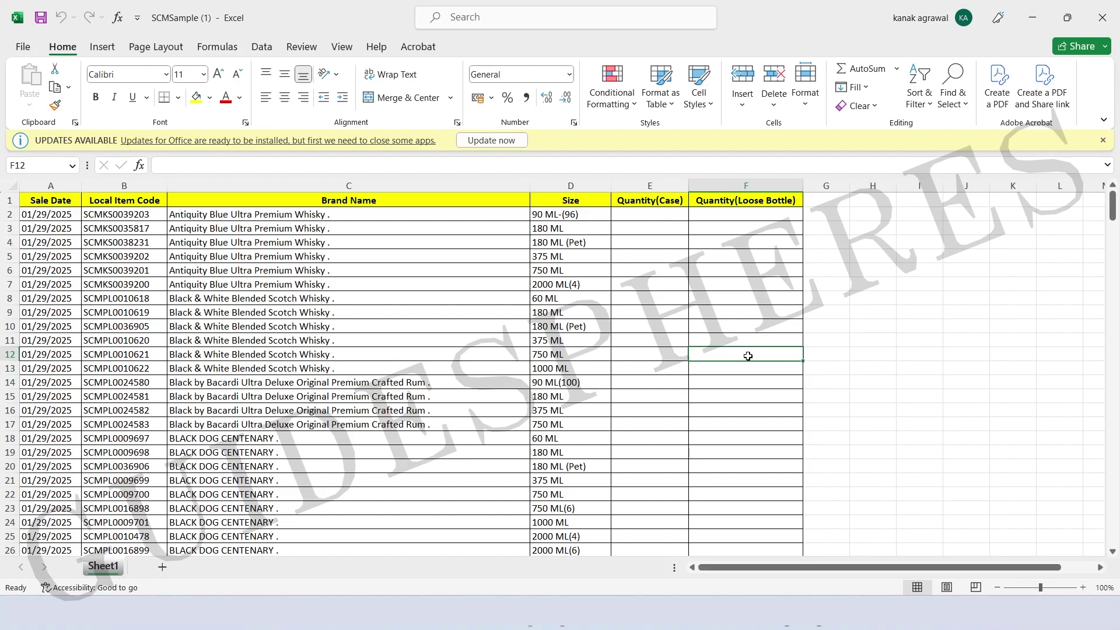
type("2")
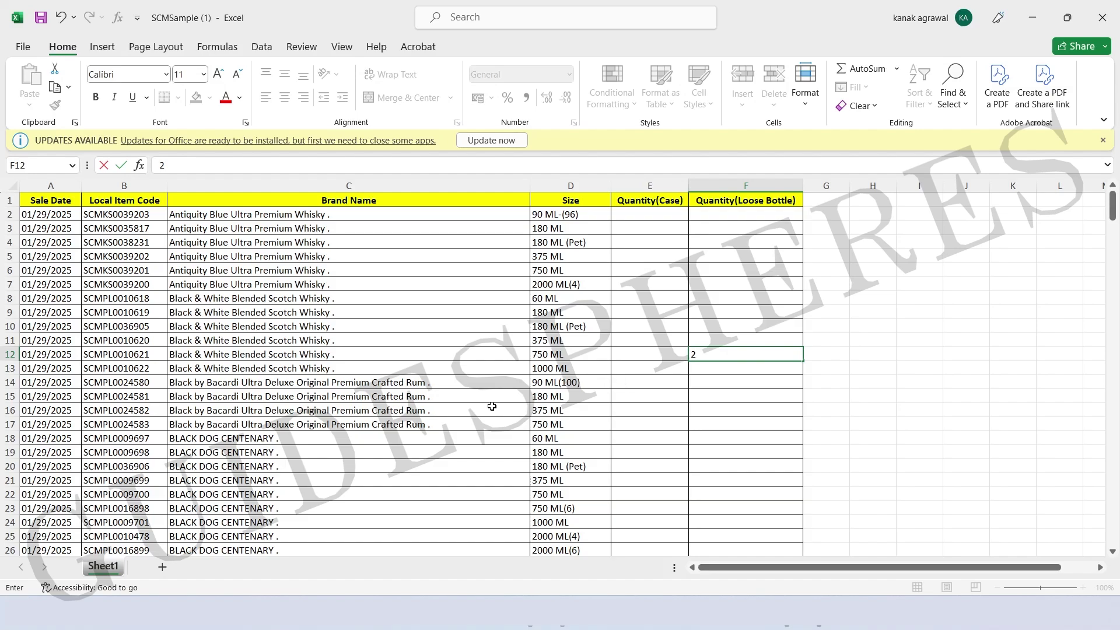
left_click(730, 379)
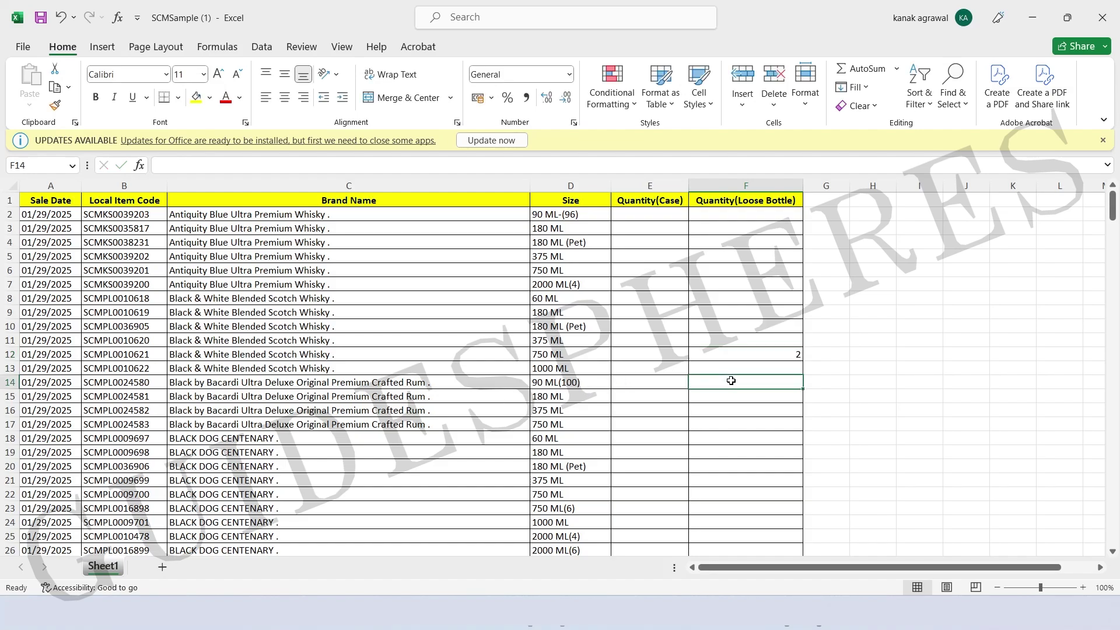
type("25")
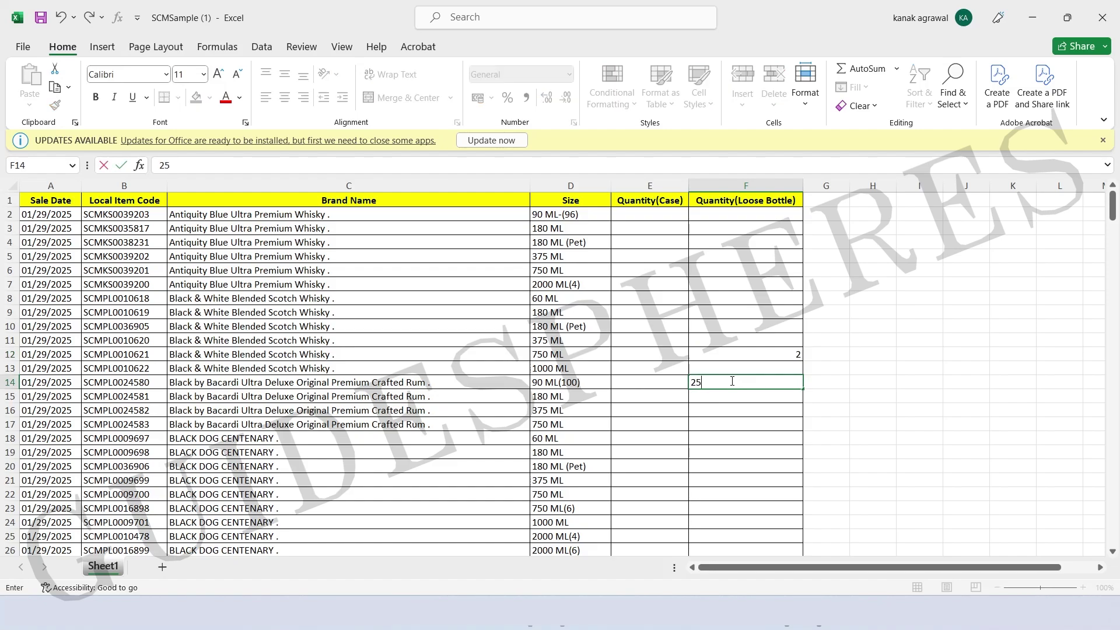
Enter loose bottle quantities of 5 for Carlsberg Elephant 500 ML (CAN) and 10 for DING DONG FORTIFIED WINE 180 ML.
scroll(726, 396, "down", 9)
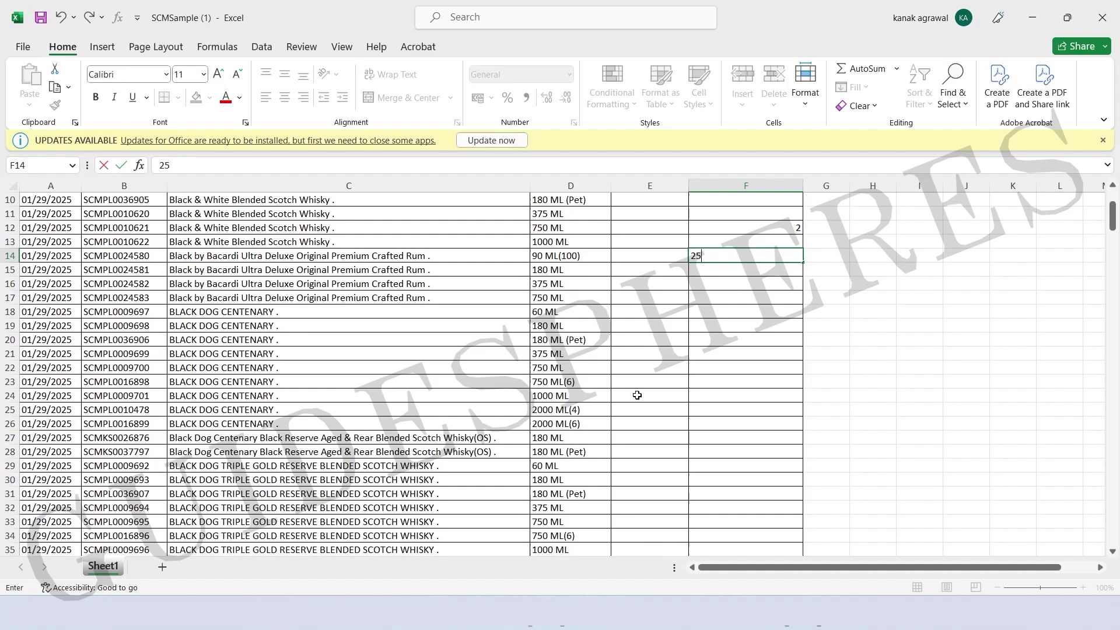
scroll(601, 376, "down", 2)
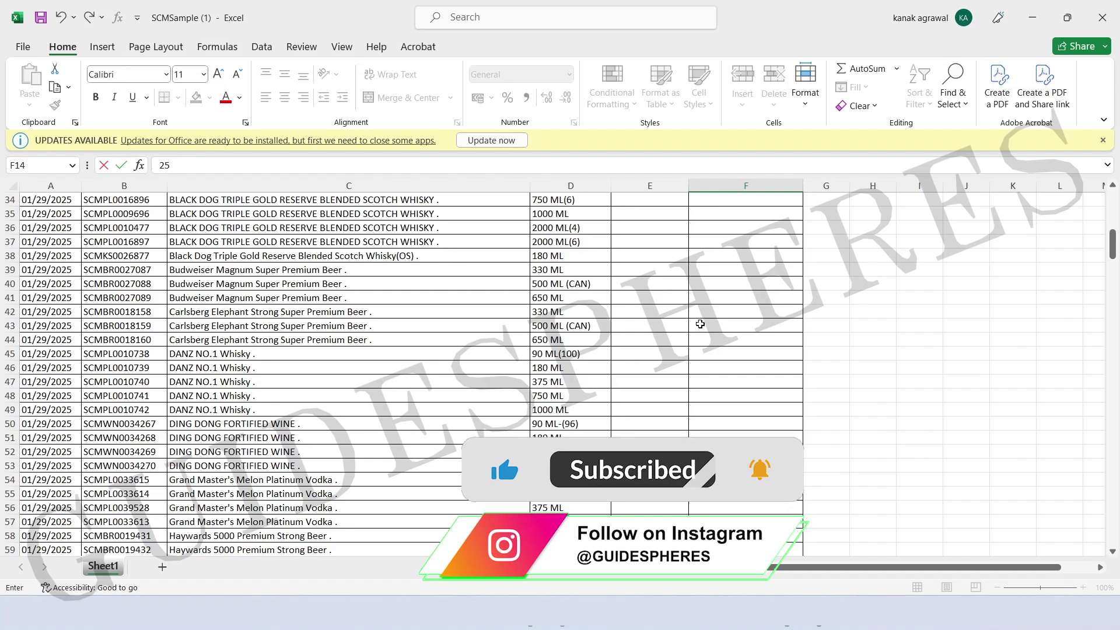
left_click(710, 324)
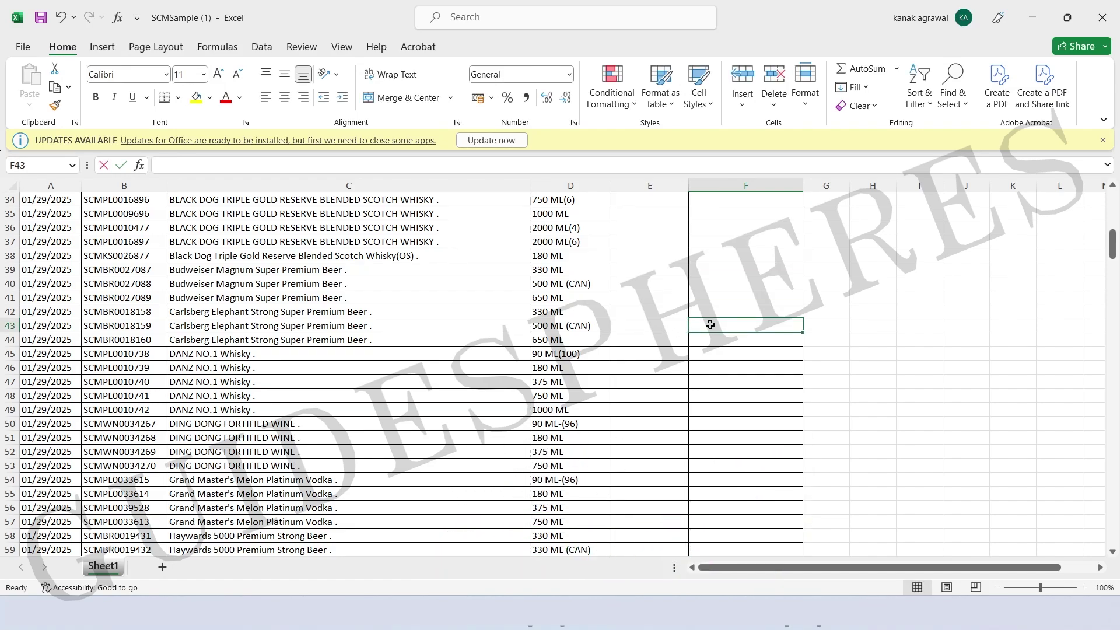
type("5")
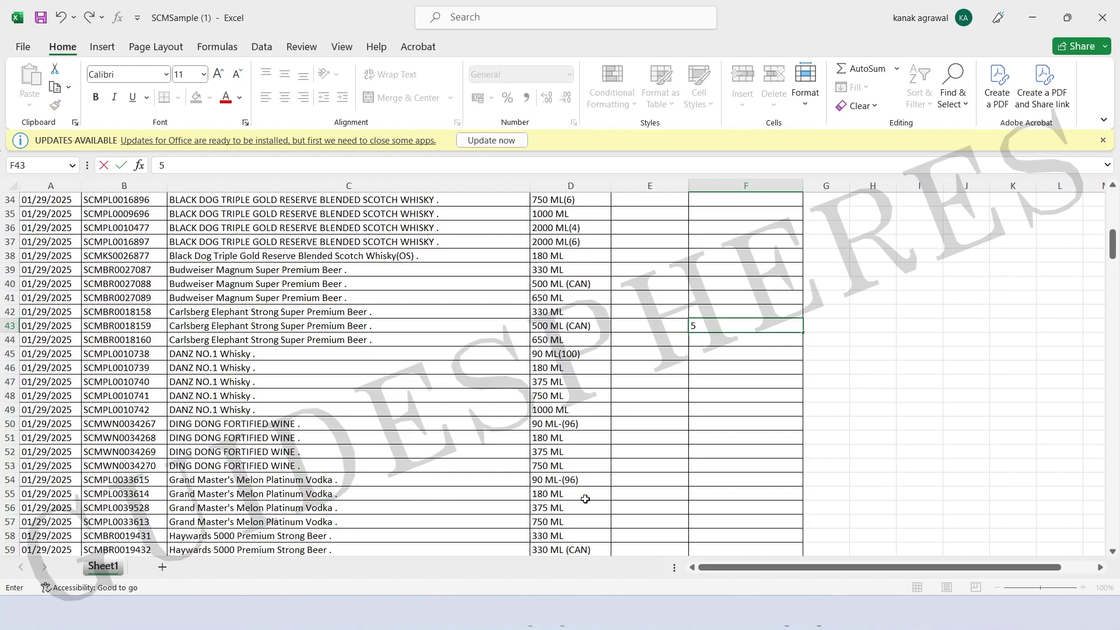
left_click(778, 437)
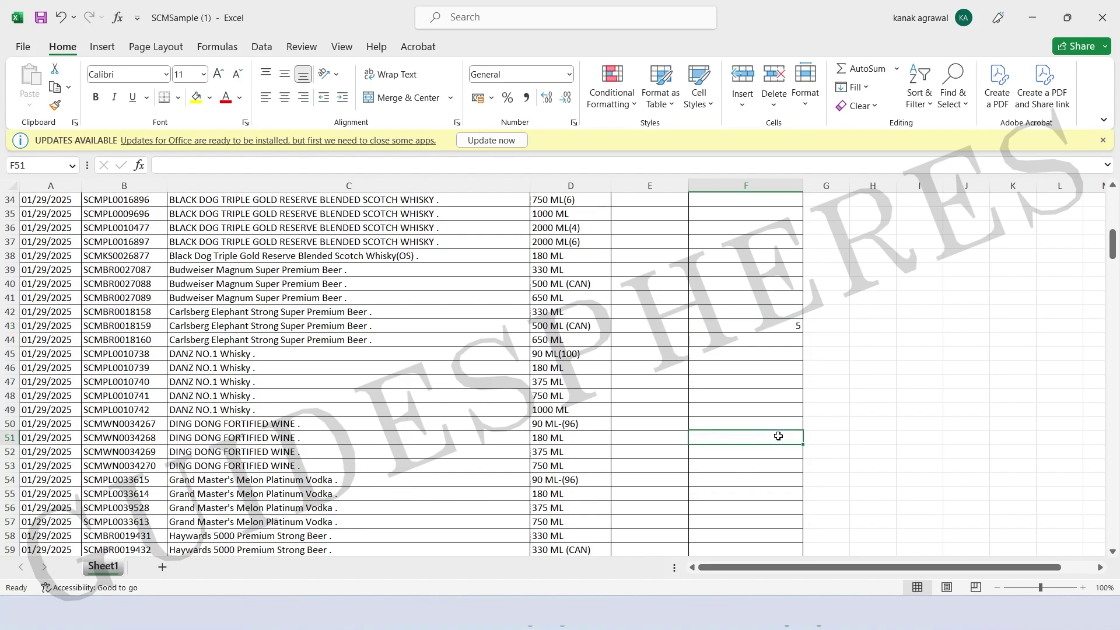
type("10")
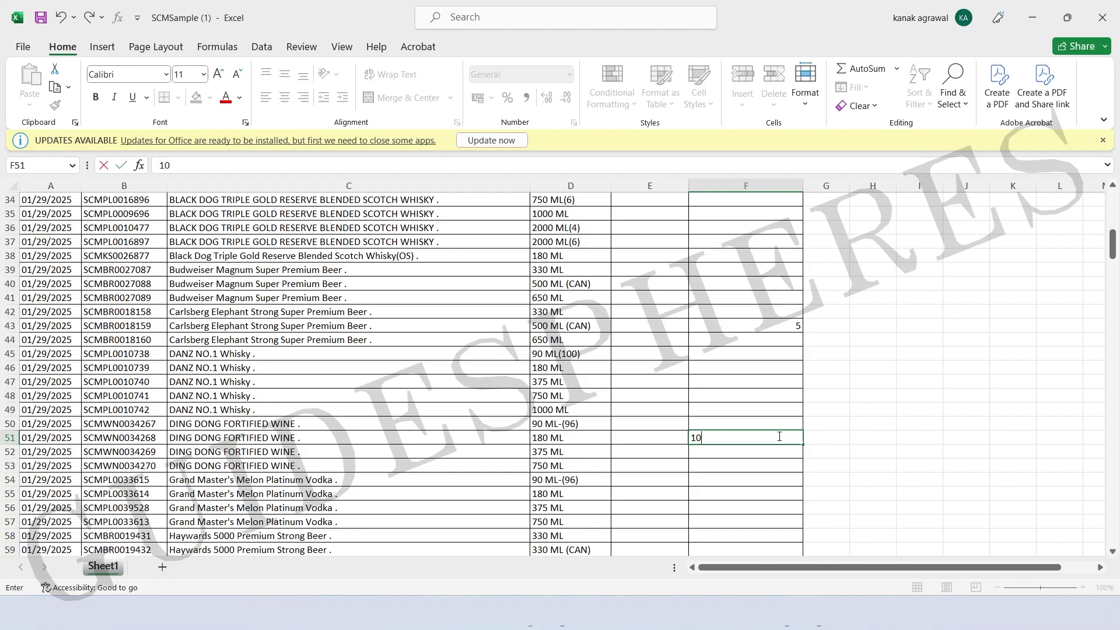
left_click(852, 411)
Enter a loose bottle quantity of 15 for Haywards 5000 Premium Strong Beer 330 ML (CAN).
scroll(599, 383, "down", 5)
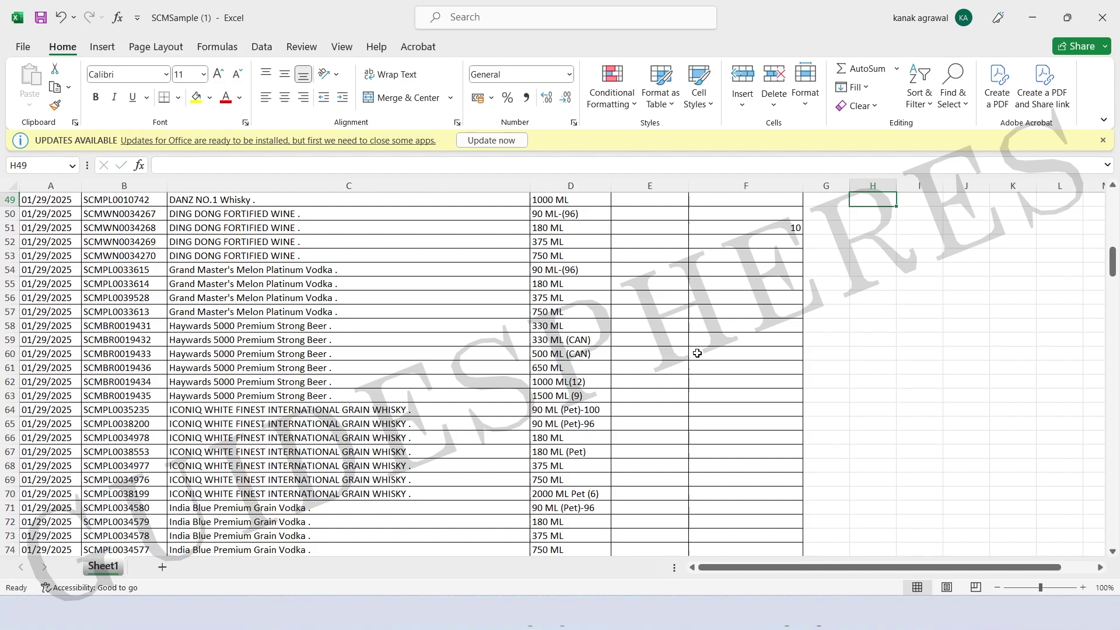
left_click(742, 334)
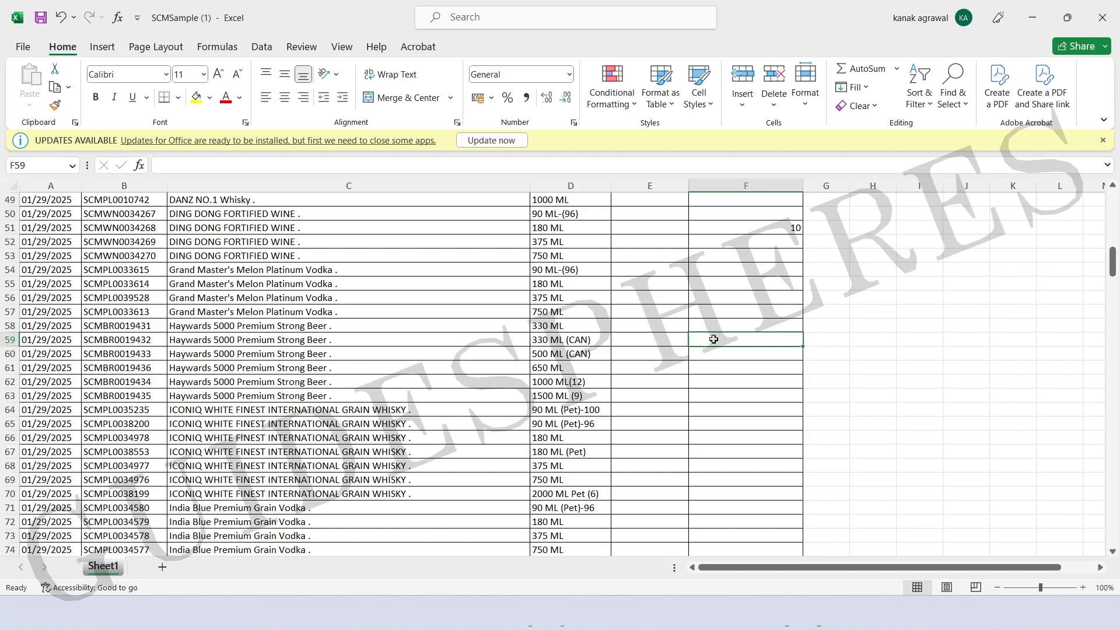
type("15")
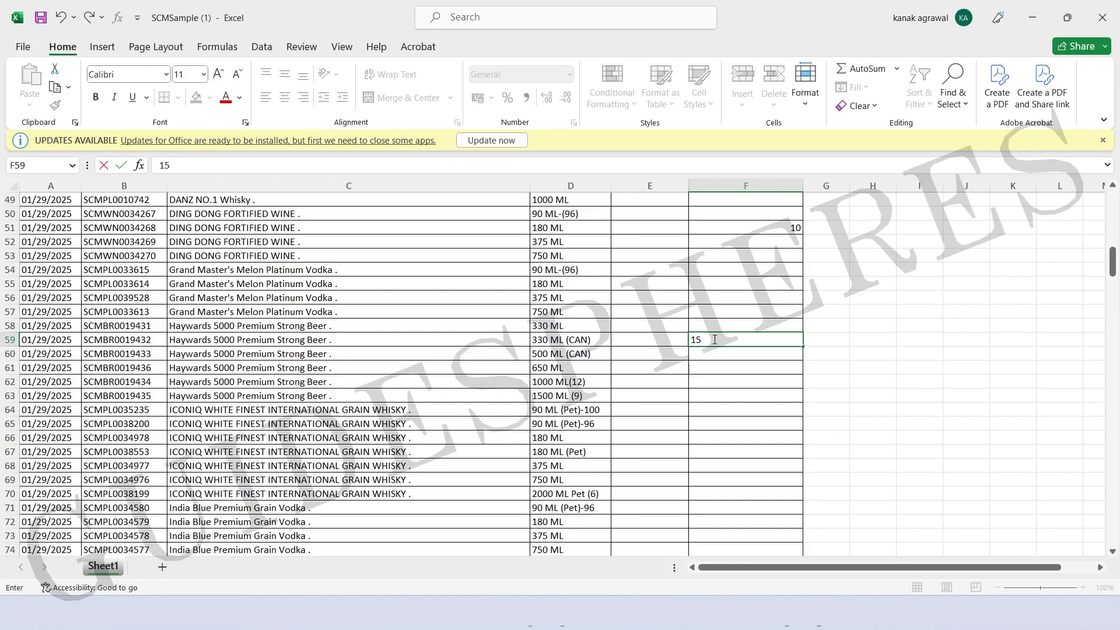
scroll(452, 383, "down", 3)
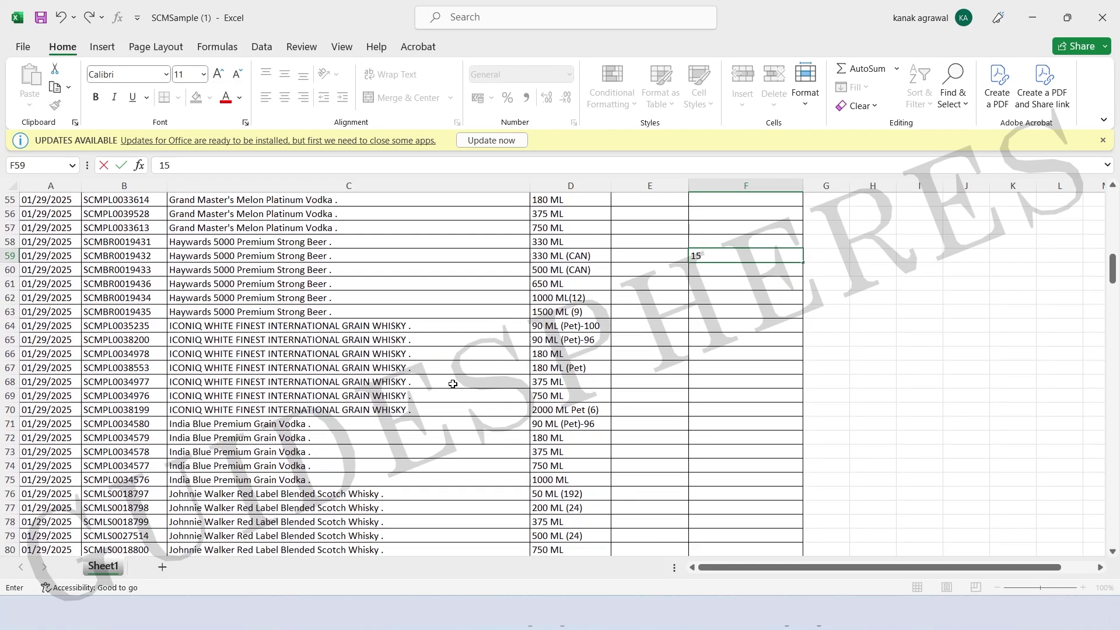
Check the brand rows after Haywards 5000 and the Quantity(Loose Bottle) column around Black by Bacardi and BLACK DOG CENTENARY.
scroll(452, 384, "up", 1)
scroll(453, 384, "down", 7)
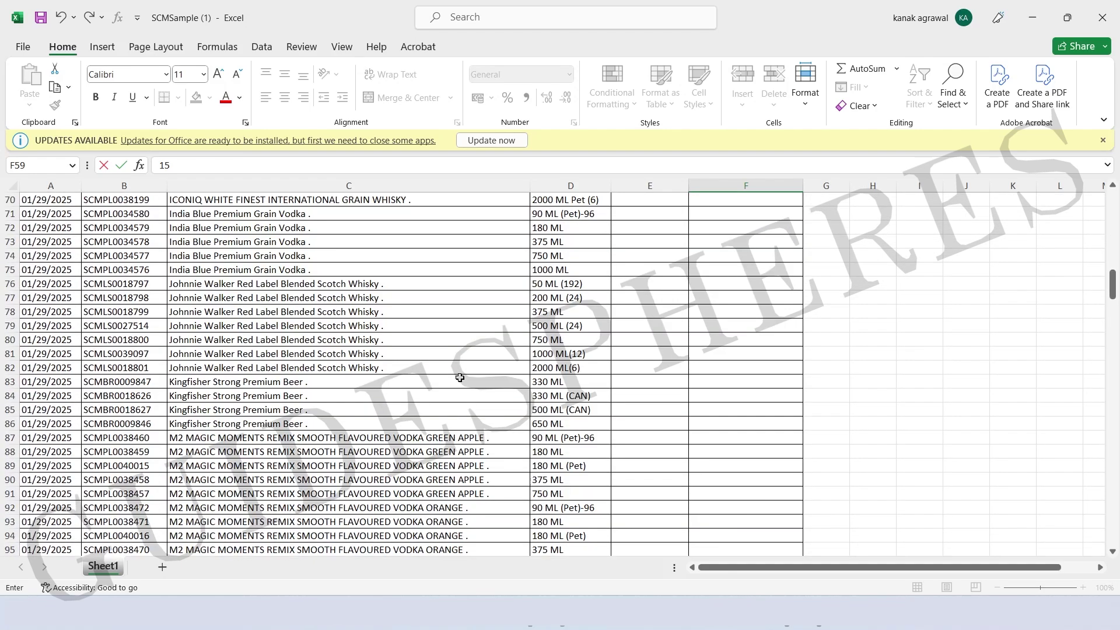
scroll(515, 358, "down", 1)
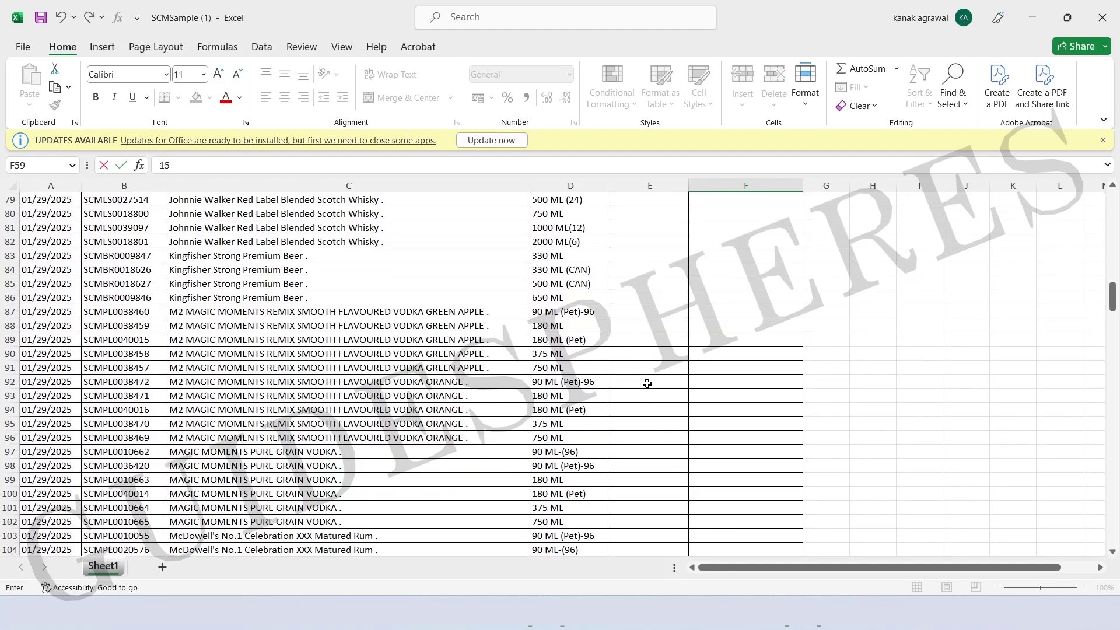
scroll(713, 362, "up", 20)
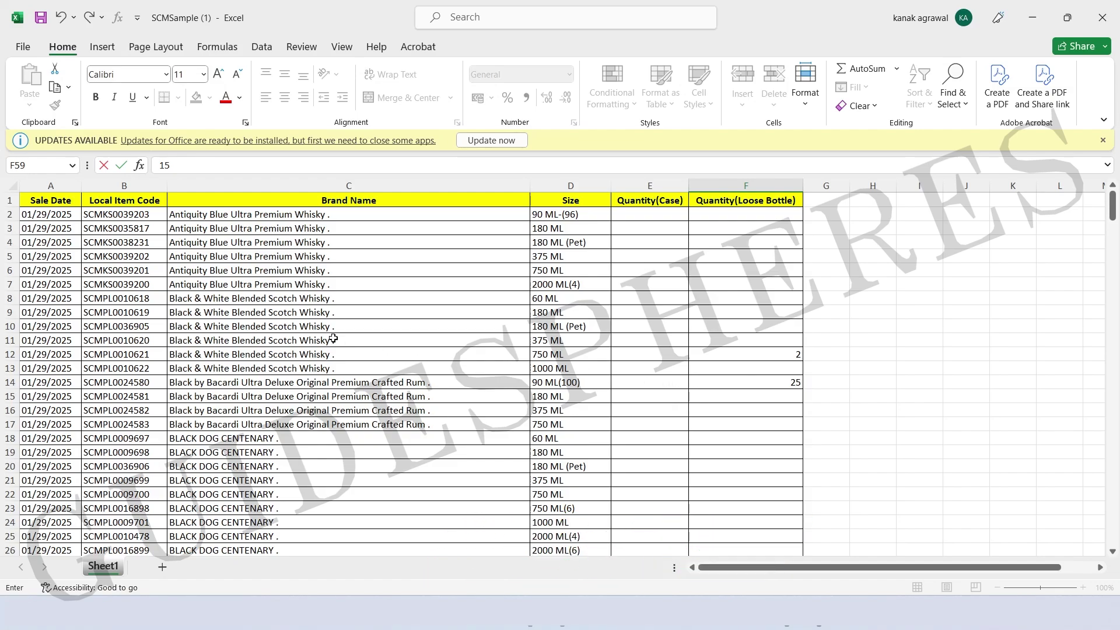
scroll(258, 354, "down", 3)
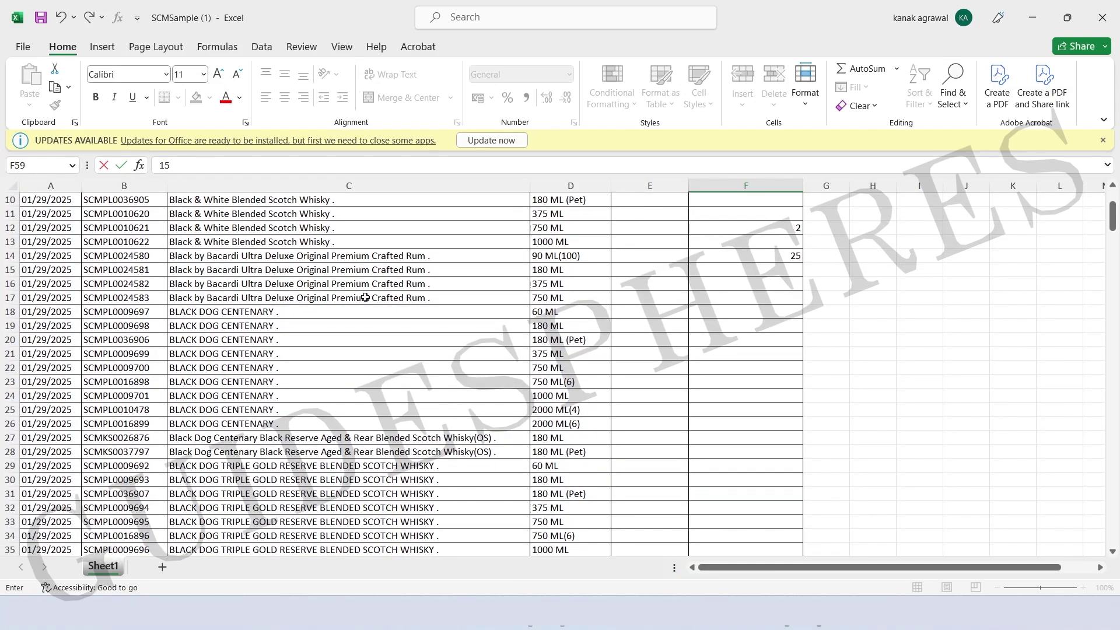
left_click(362, 297)
left_click(738, 295)
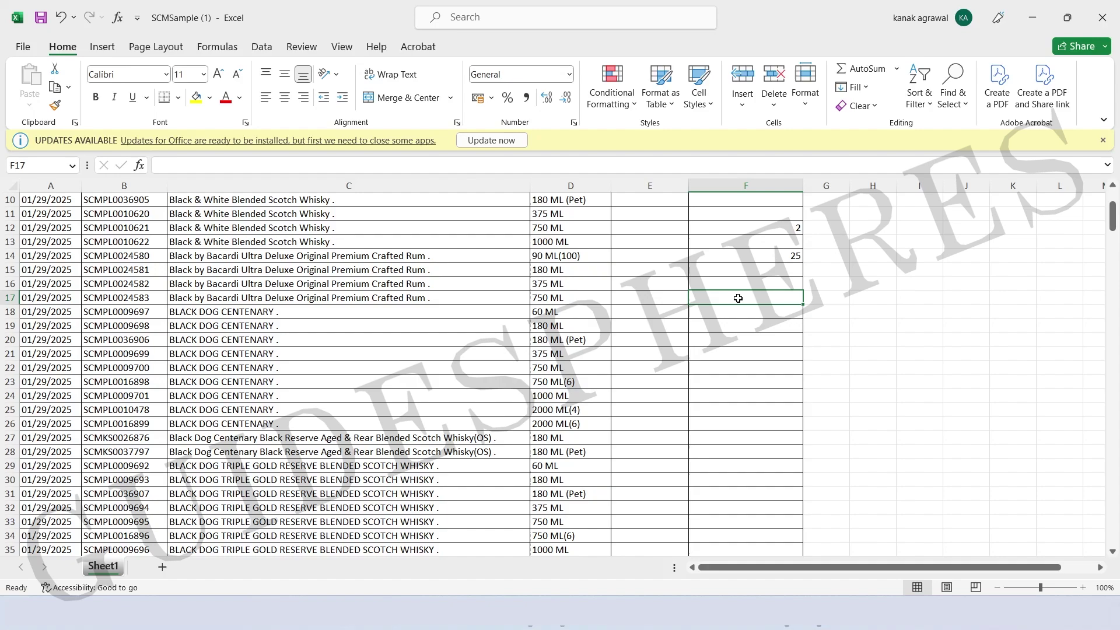
left_click(740, 283)
left_click(738, 298)
left_click(736, 311)
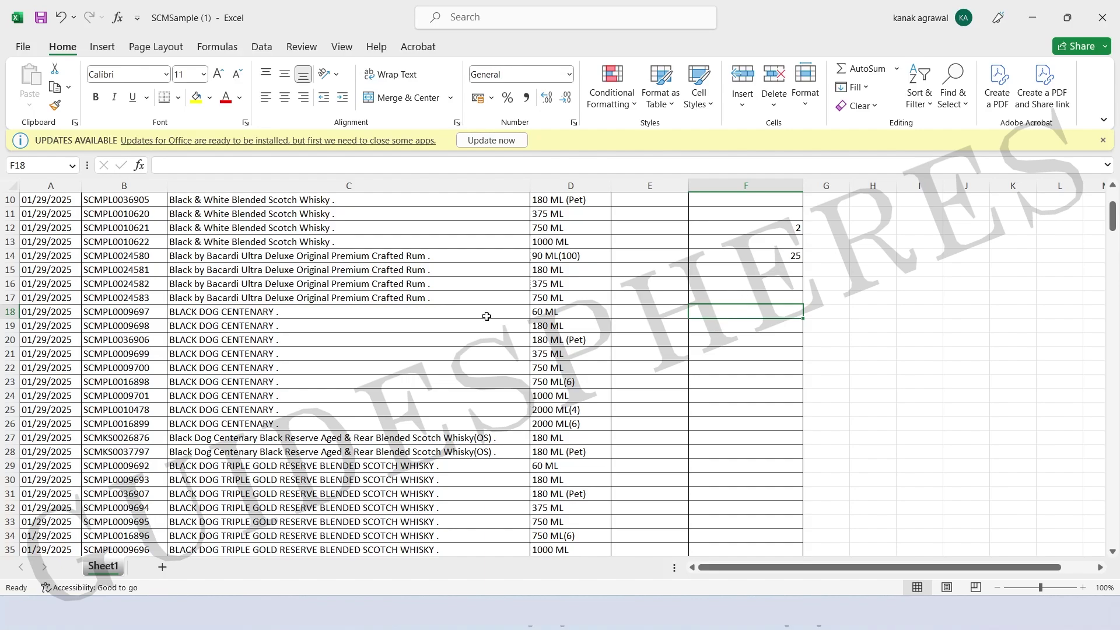
scroll(192, 358, "up", 3)
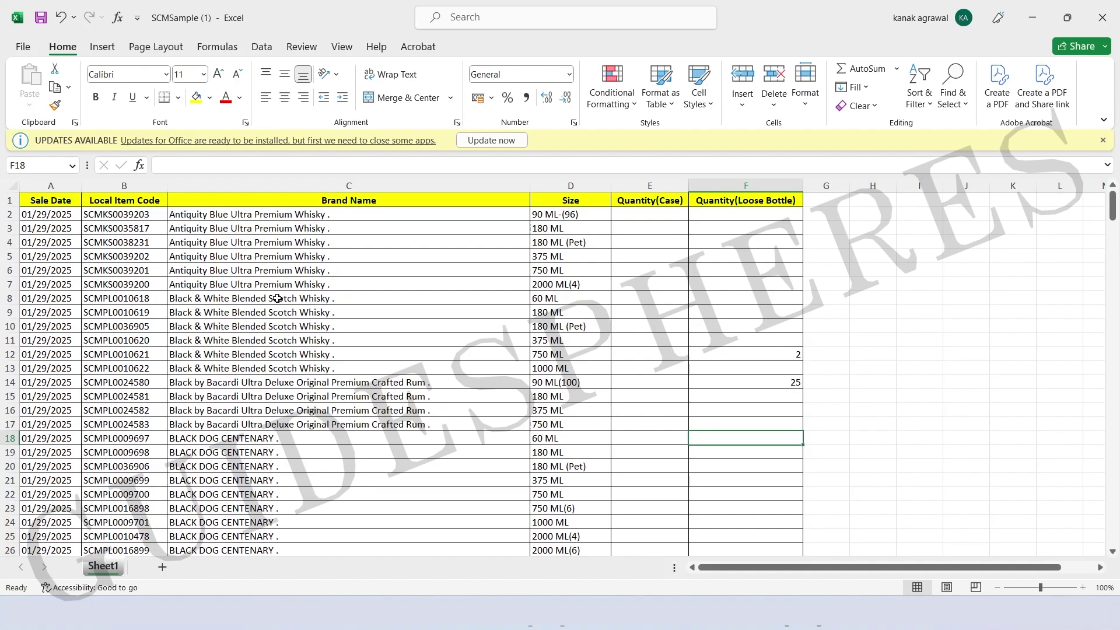
scroll(277, 299, "down", 3)
scroll(375, 293, "up", 3)
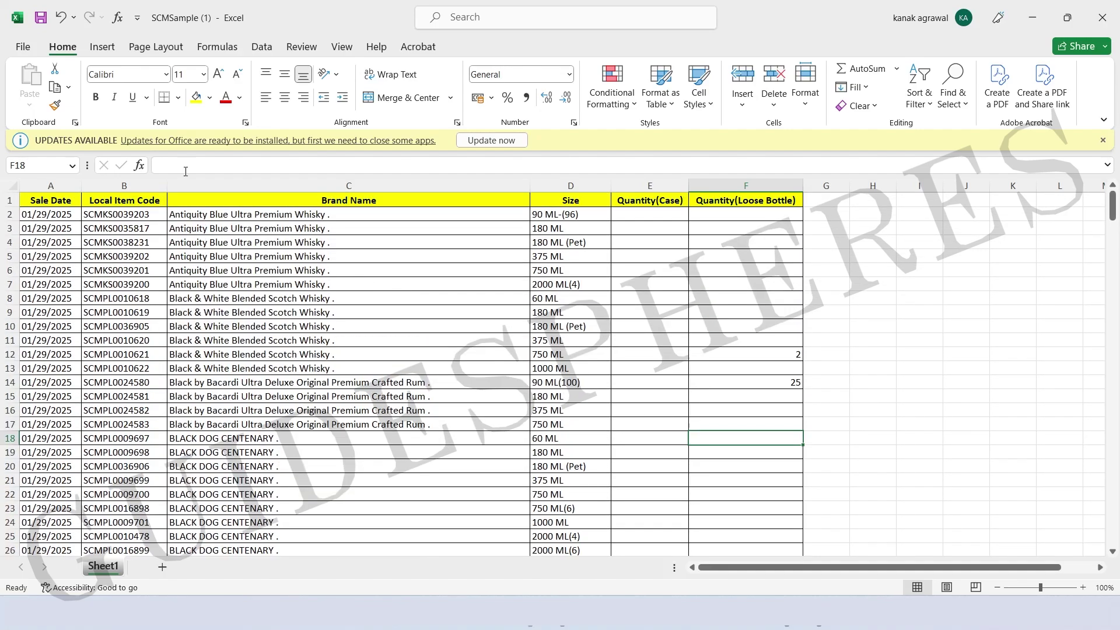
Save the SCMSample (1) workbook with the entered loose bottle quantities.
left_click(31, 46)
left_click(61, 238)
scroll(41, 245, "down", 3)
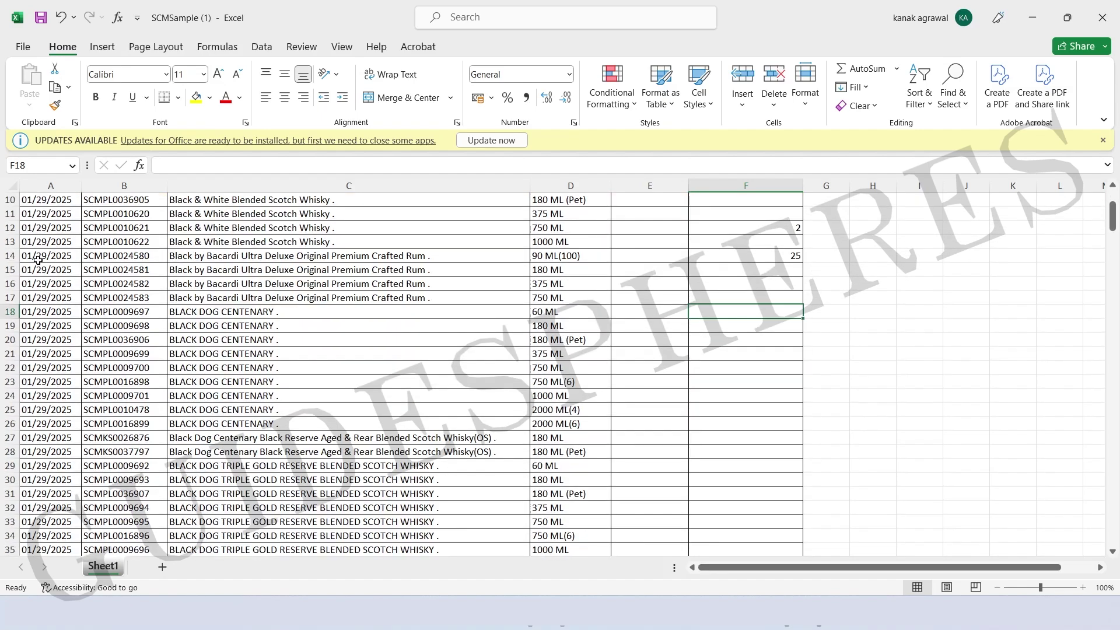
Examine the entered loose bottle quantities, the Sale Date column and the brand list down to its last row.
scroll(76, 353, "up", 3)
left_click_drag(755, 356, 754, 383)
left_click(752, 385)
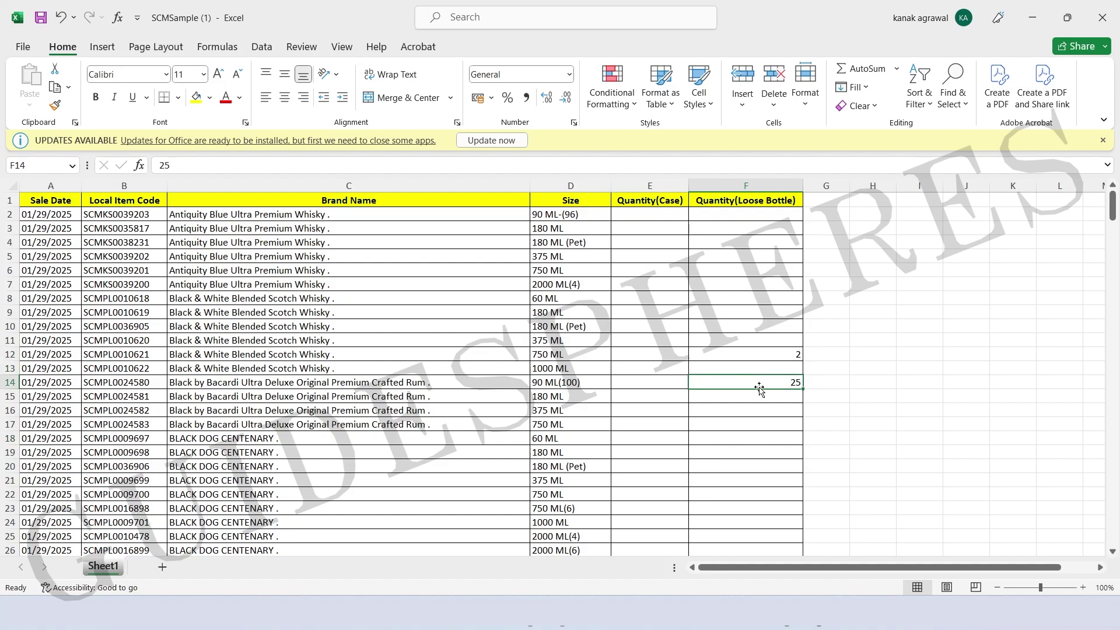
double_click(55, 269)
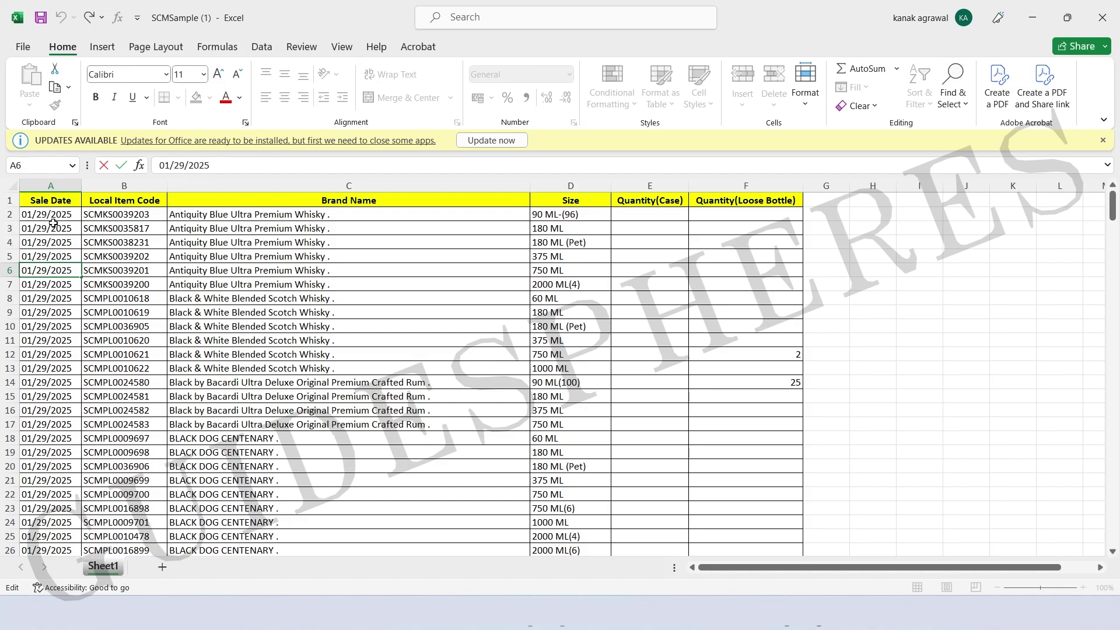
scroll(56, 347, "down", 4)
scroll(50, 375, "down", 20)
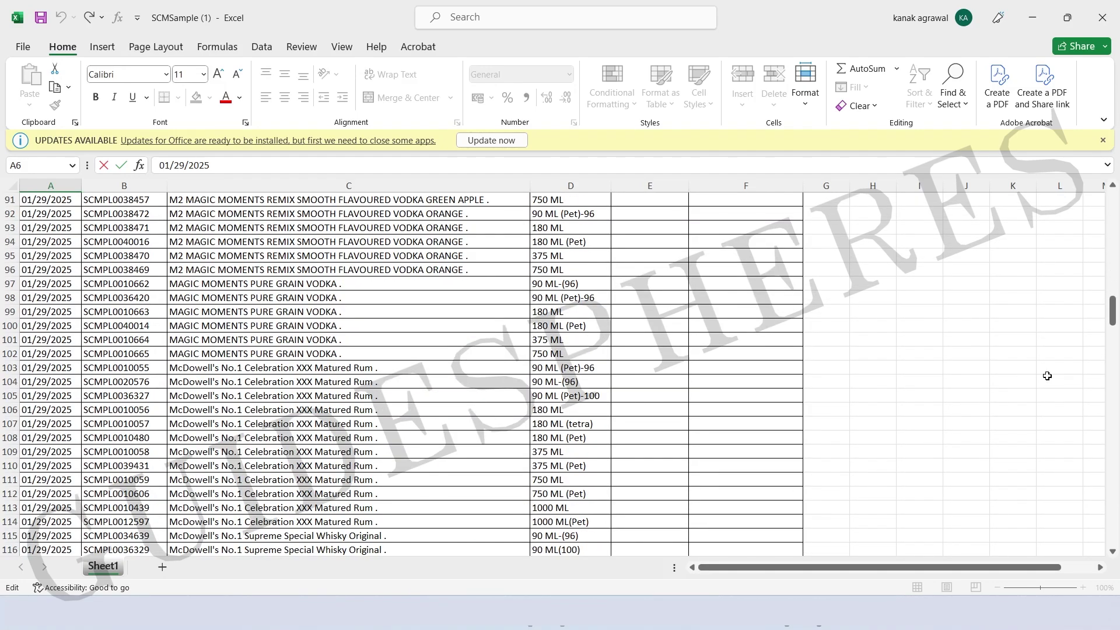
left_click_drag(1116, 326, 1118, 589)
scroll(369, 442, "down", 7)
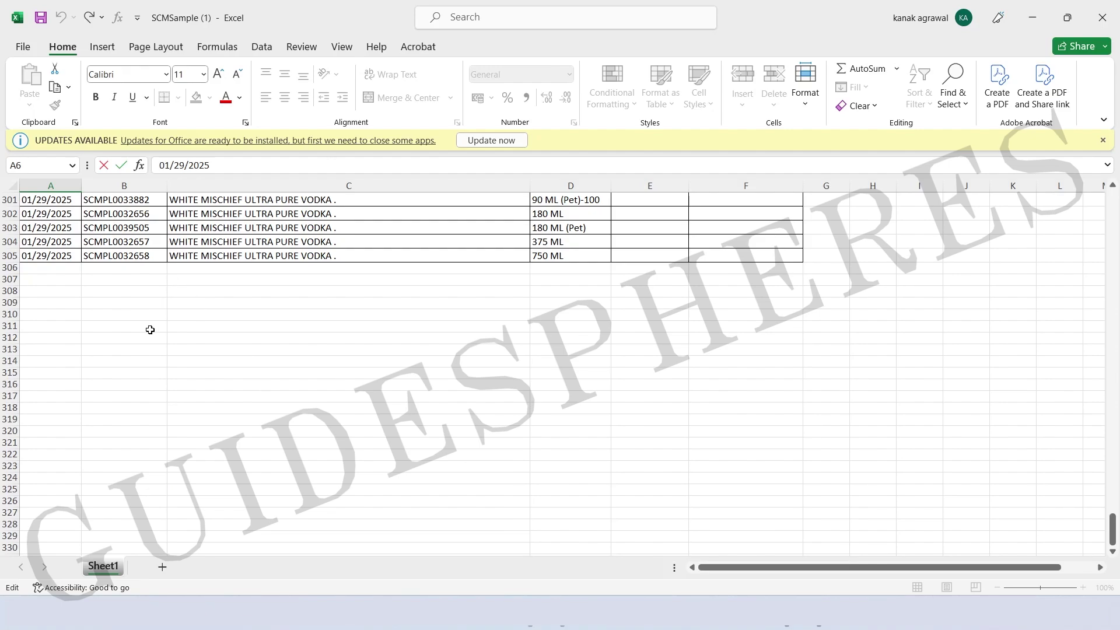
scroll(149, 493, "down", 1)
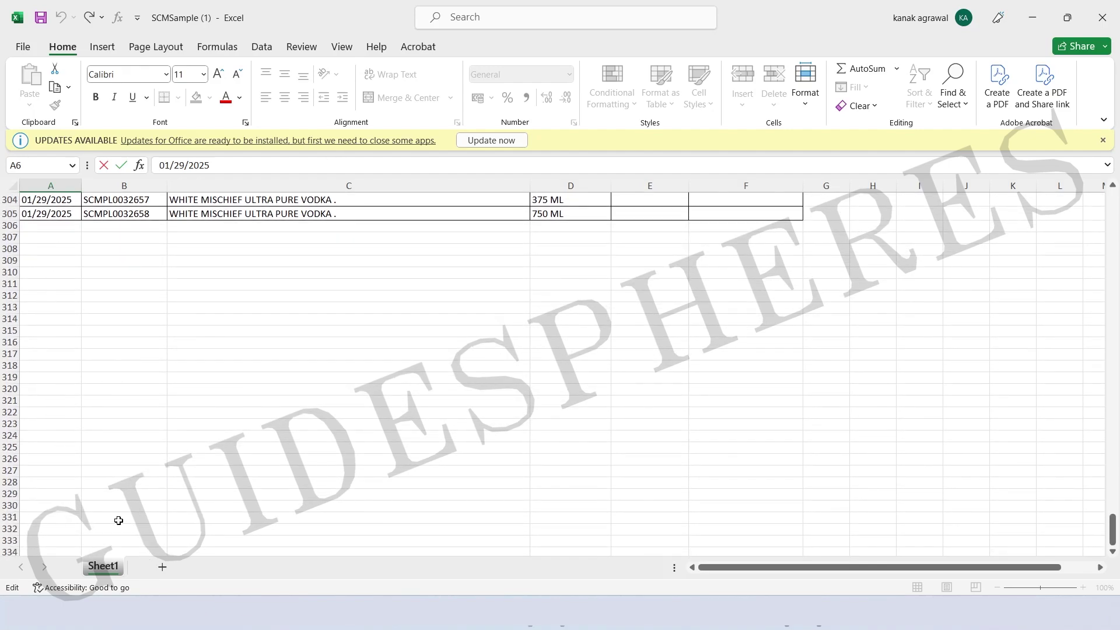
scroll(225, 469, "up", 20)
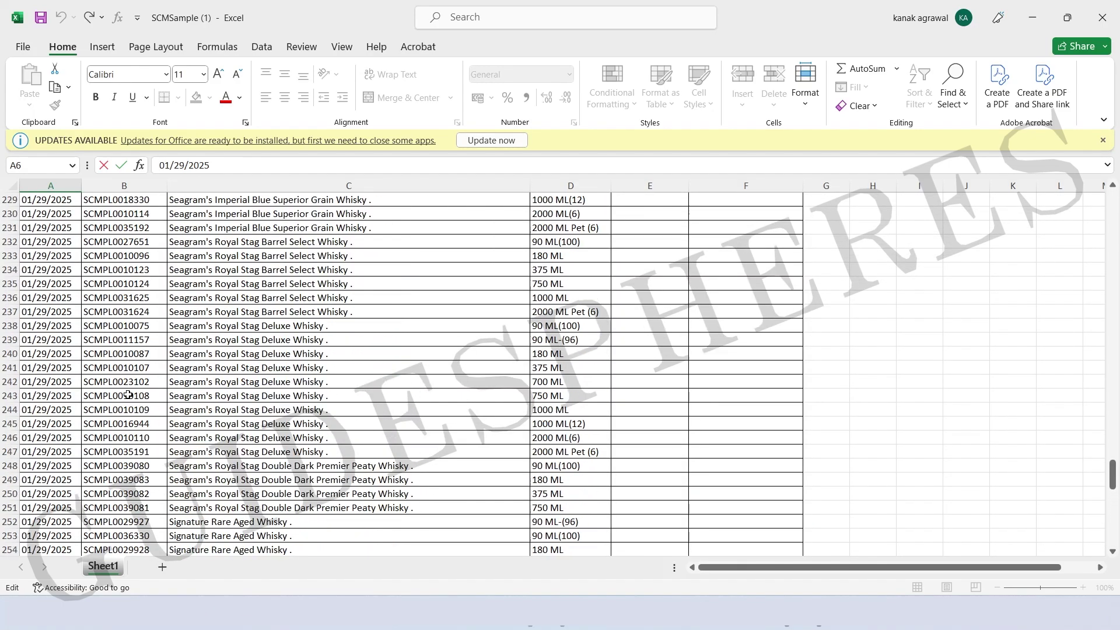
scroll(117, 379, "up", 20)
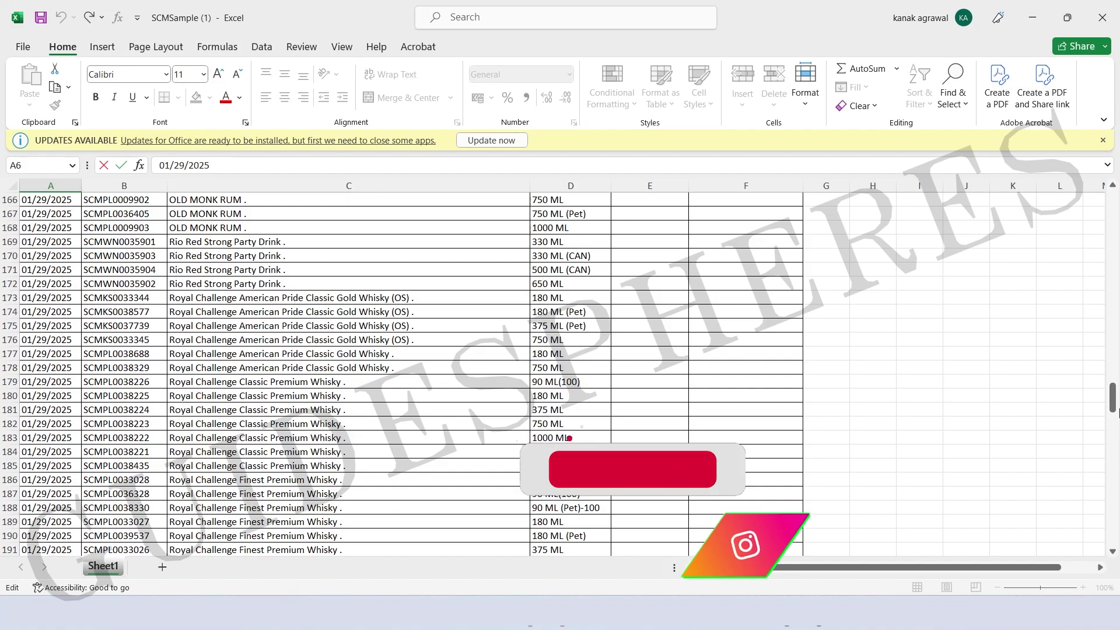
left_click_drag(1112, 409, 1104, 210)
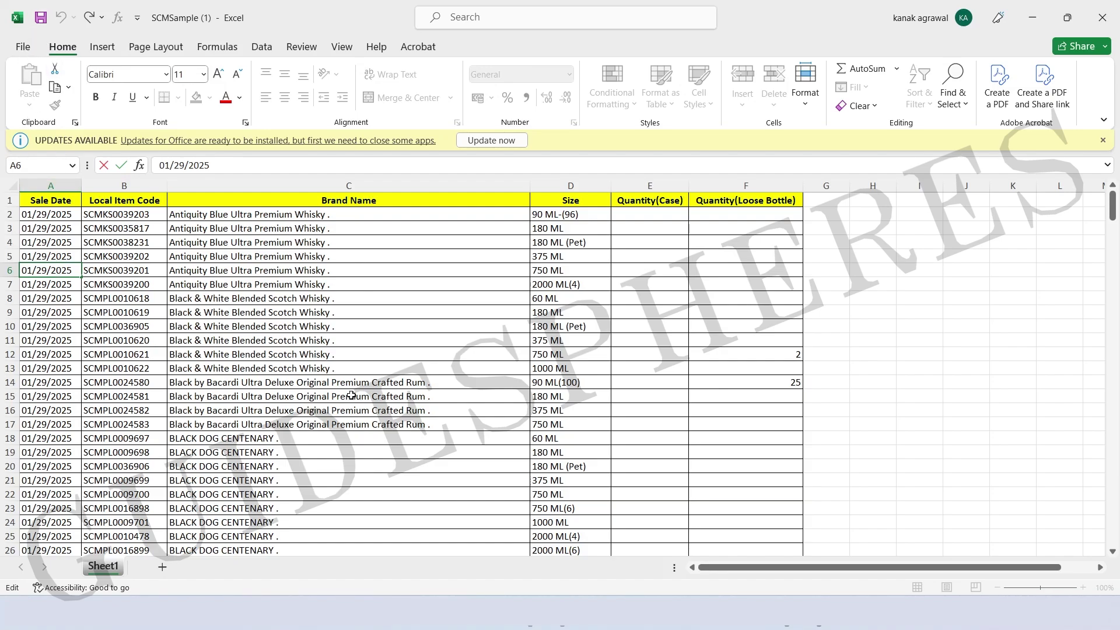
scroll(382, 373, "down", 7)
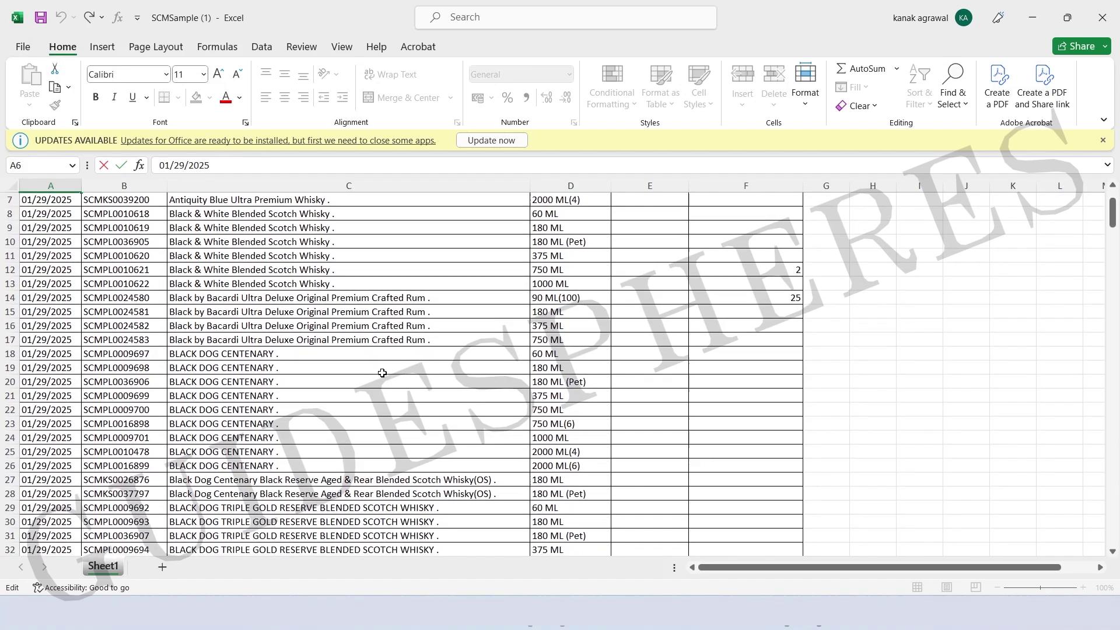
scroll(408, 379, "up", 3)
scroll(422, 384, "up", 4)
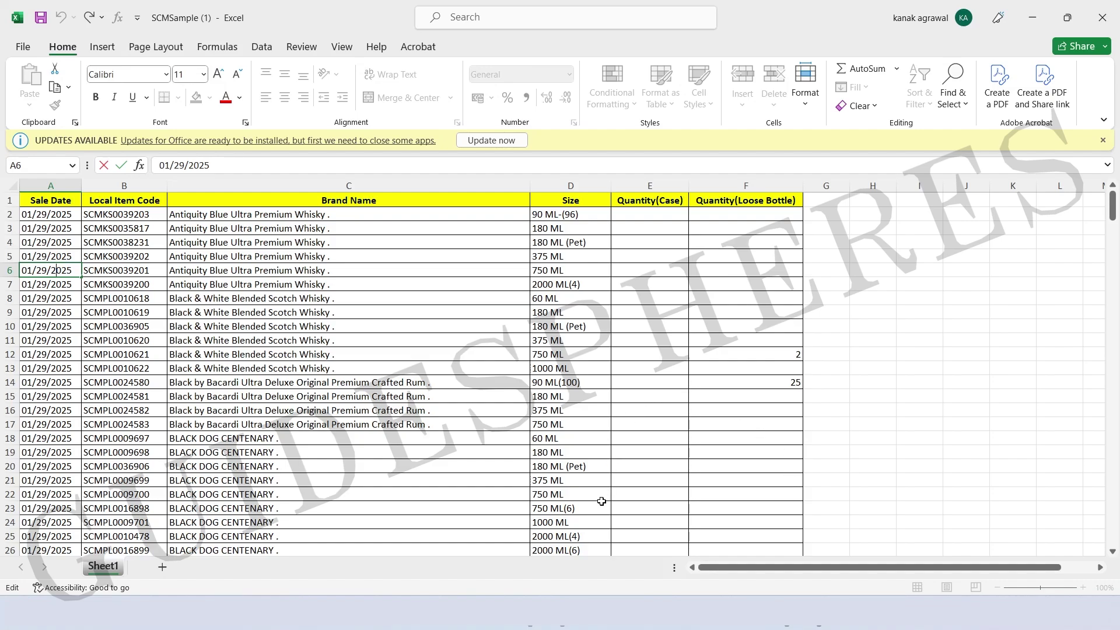
Switch to the Maharashtra Excise portal in Chrome and import SCMSample (1).xlsx from the Desktop's New folder into Multiple Sale Entry.
key("alt+Tab")
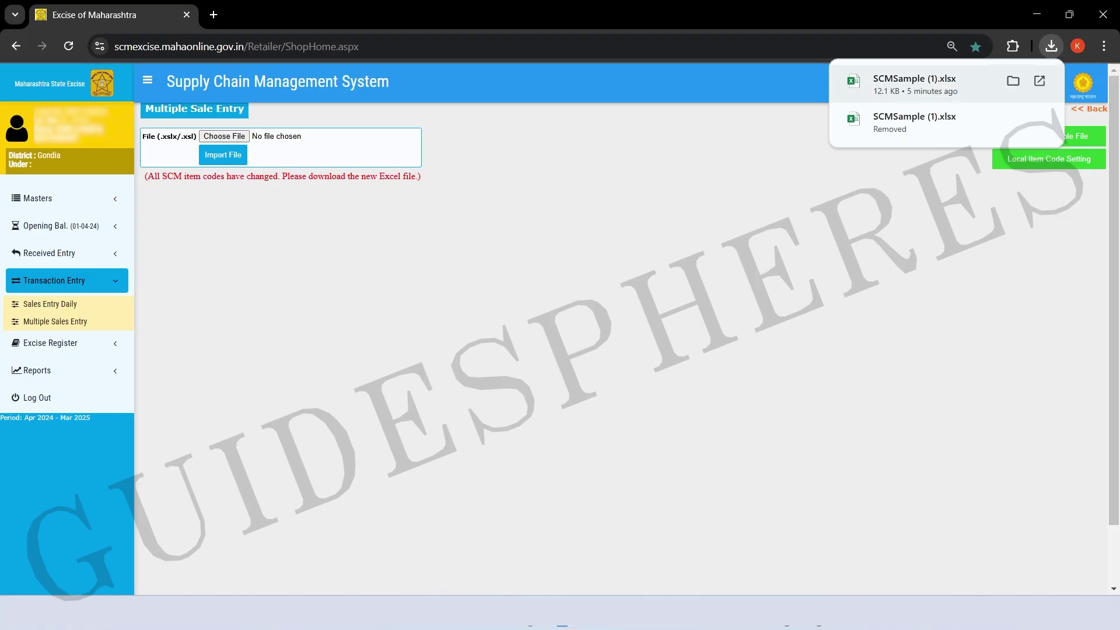
left_click(445, 345)
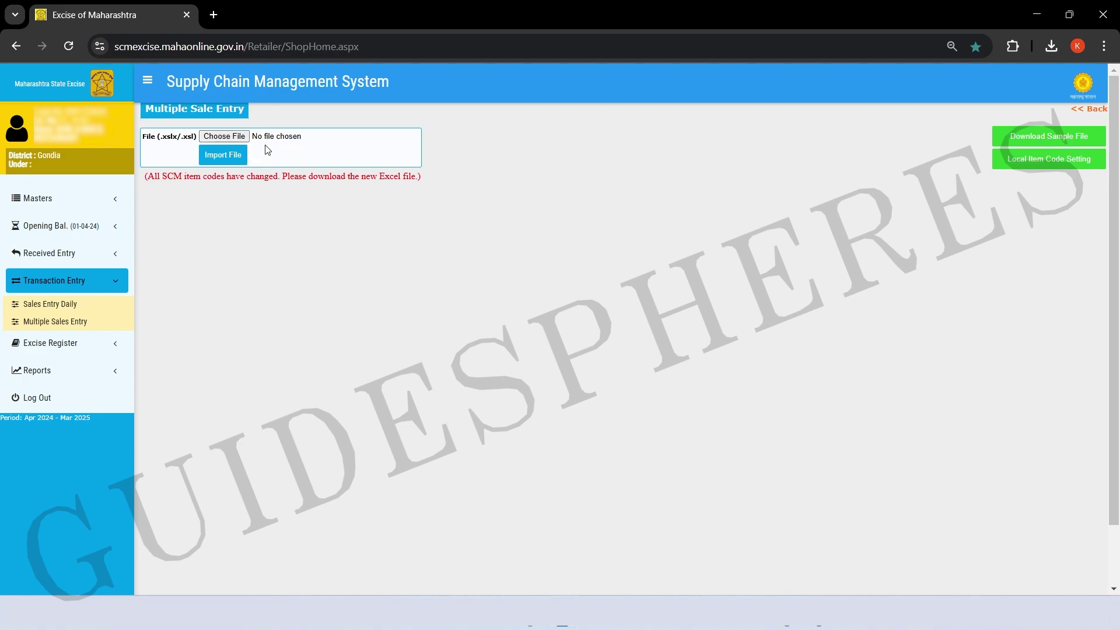
left_click(245, 140)
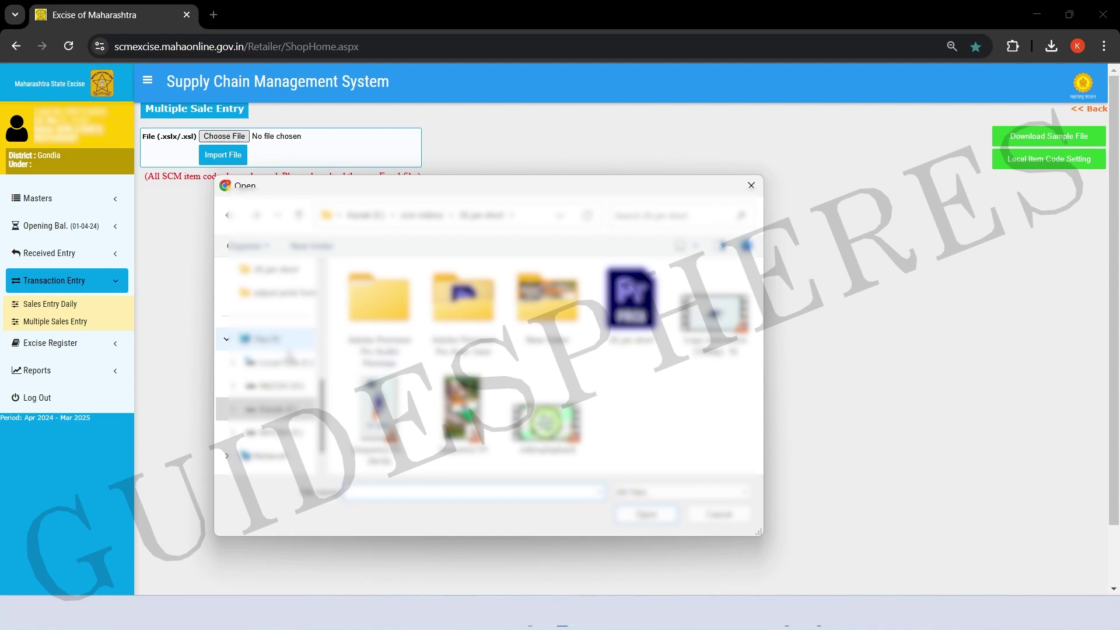
scroll(290, 354, "up", 3)
left_click(257, 374)
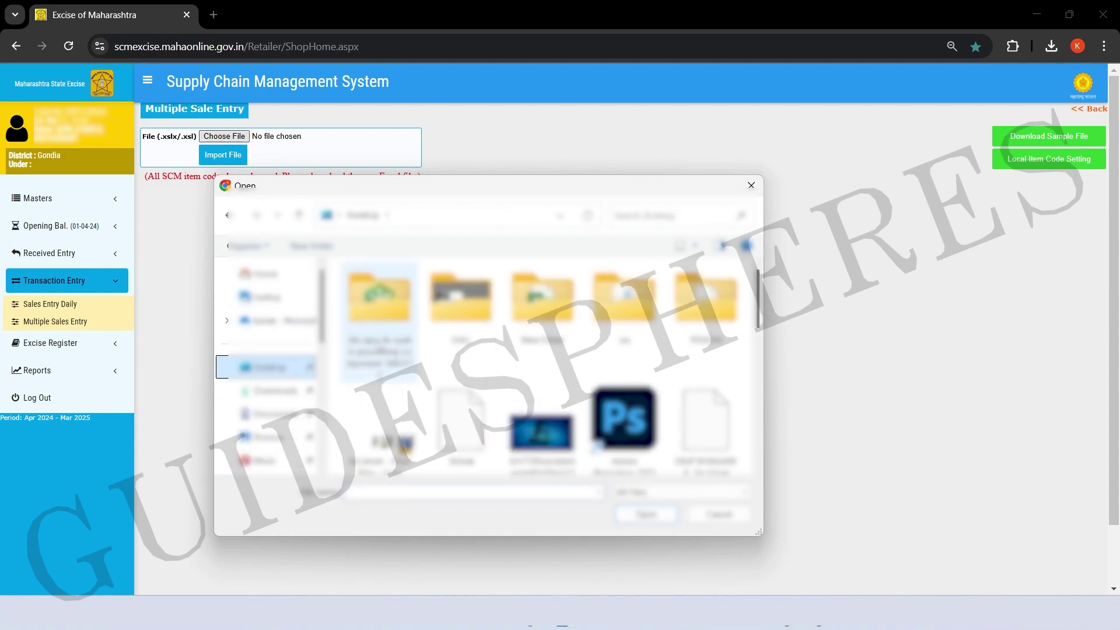
scroll(588, 340, "down", 3)
scroll(588, 340, "up", 3)
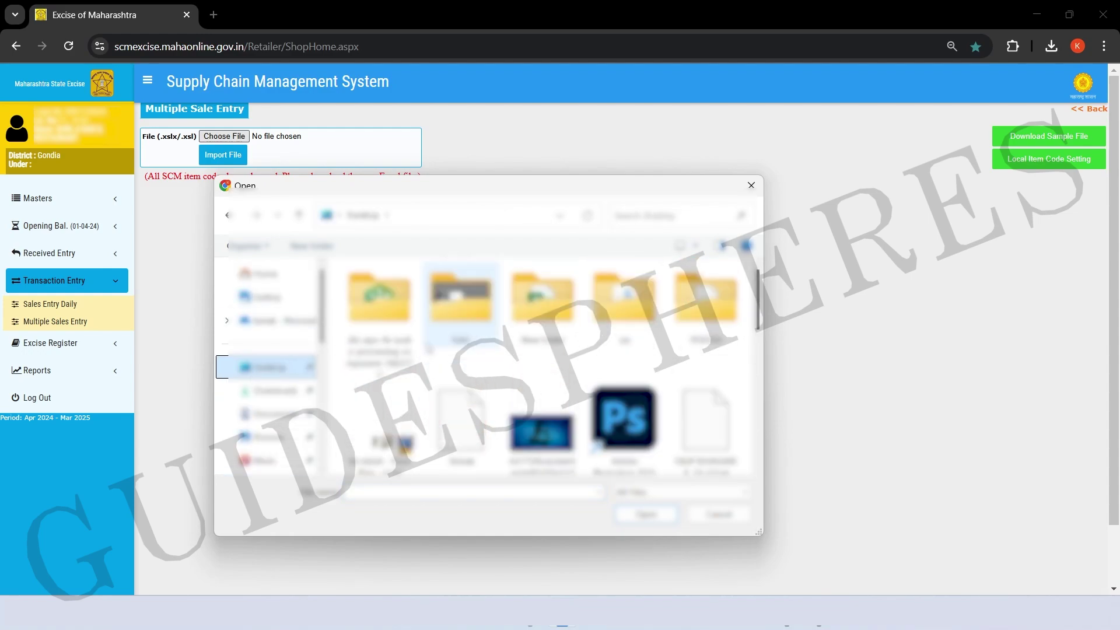
double_click(542, 298)
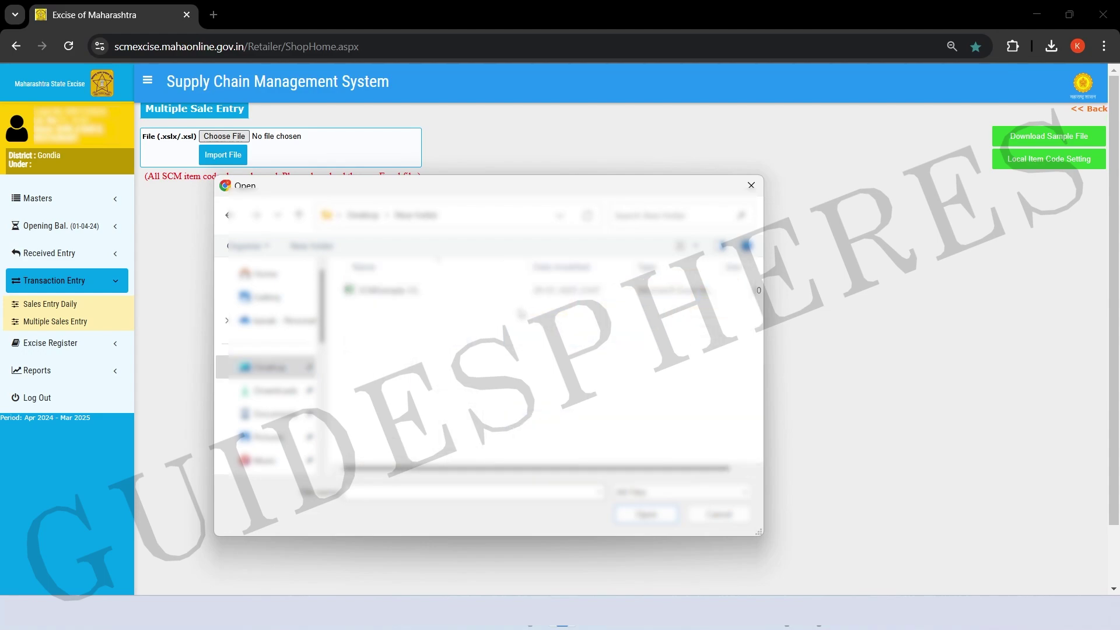
left_click(427, 295)
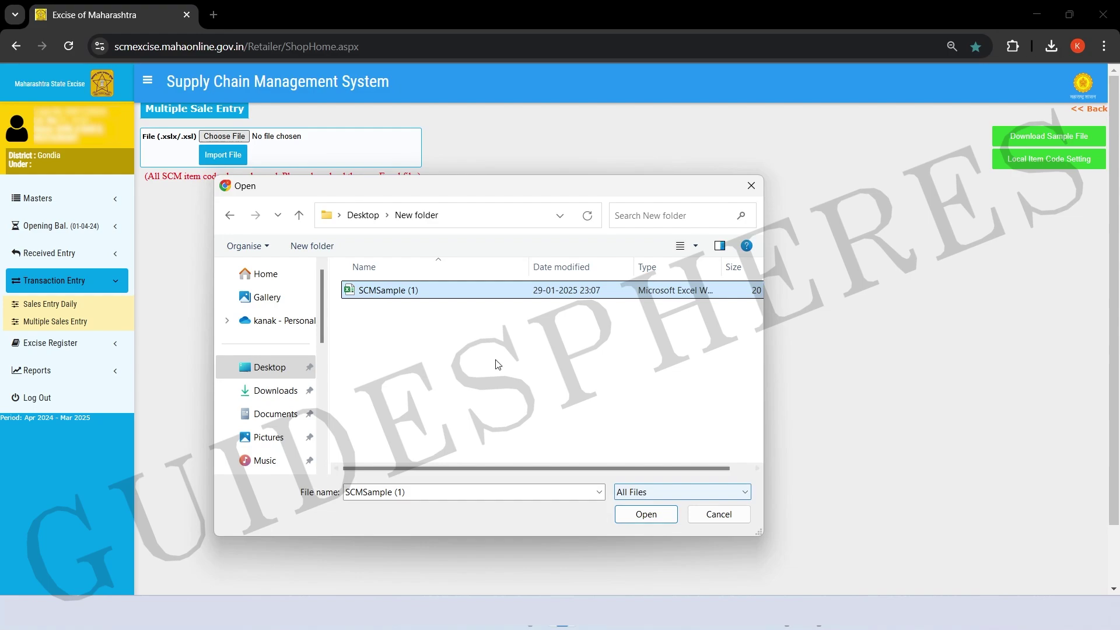
left_click(646, 514)
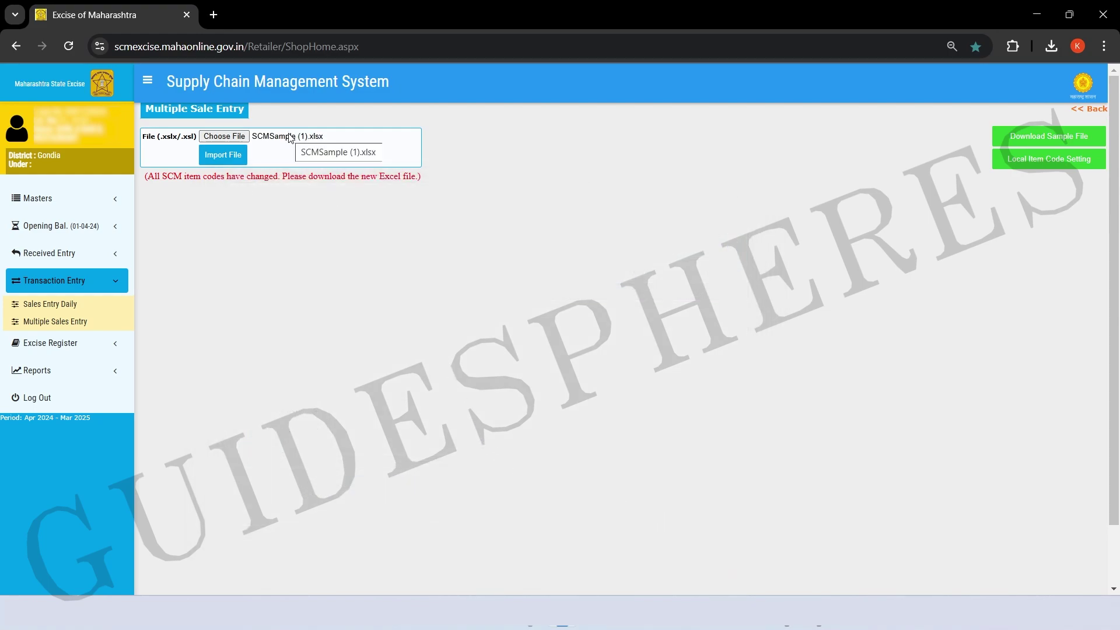
left_click(226, 155)
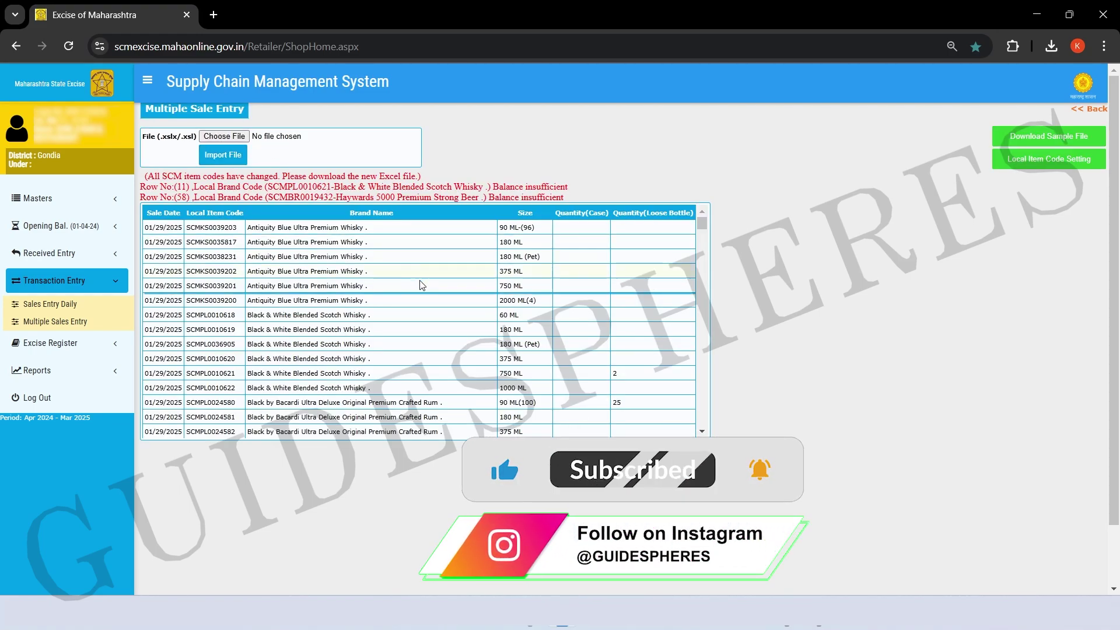
Examine the imported Multiple Sale Entry rows from Antiquity Blue down to the WHITE MISCHIEF ULTRA PURE VODKA rows.
scroll(422, 285, "down", 15)
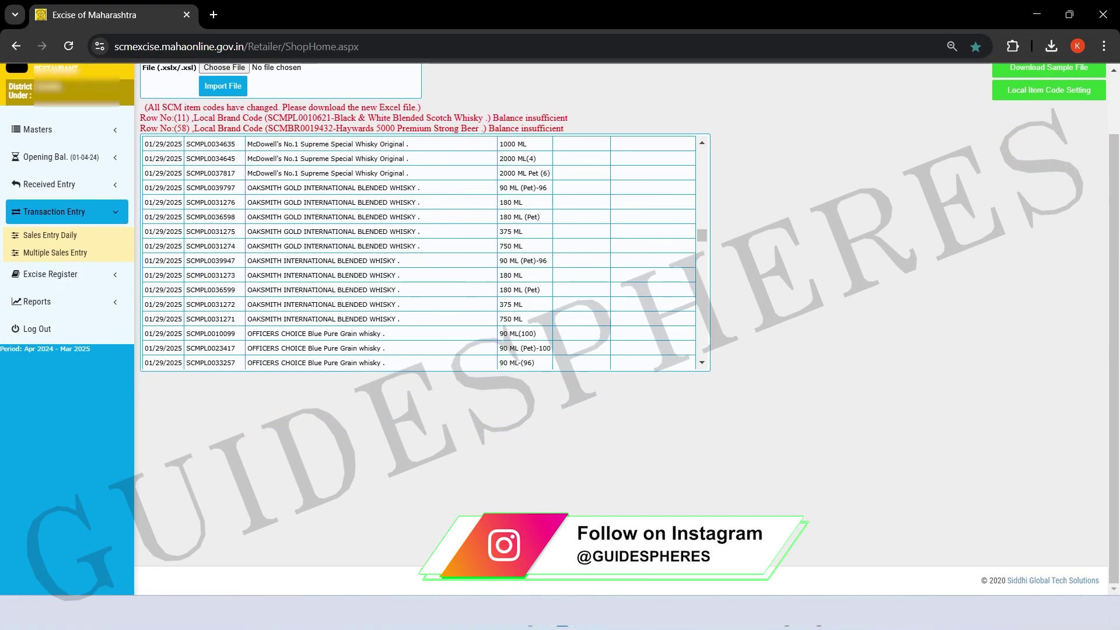
scroll(460, 318, "down", 10)
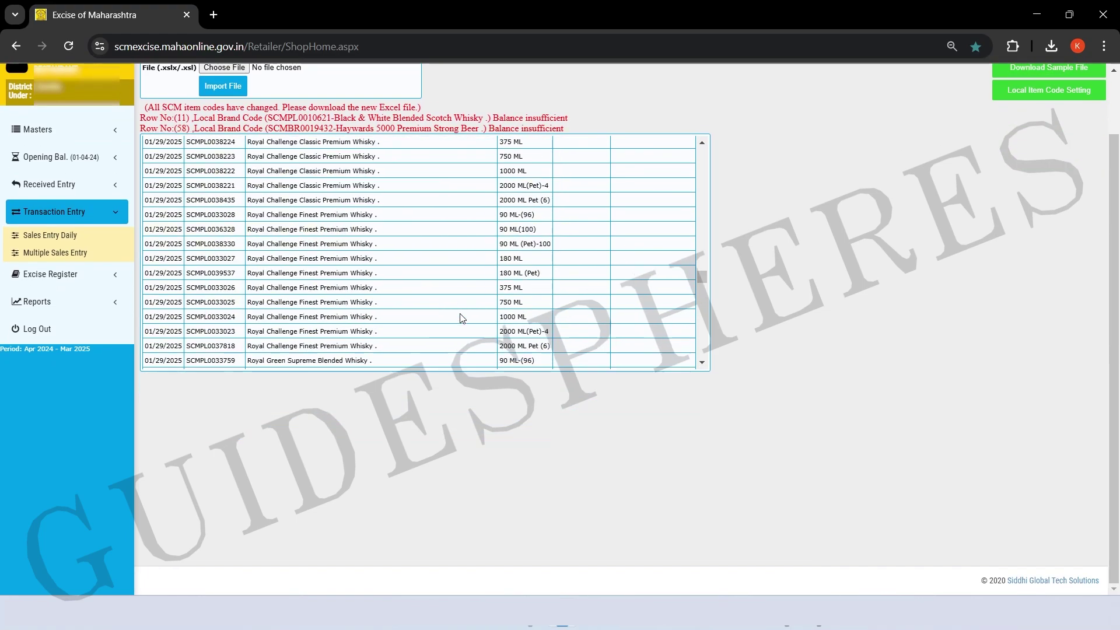
scroll(460, 317, "down", 15)
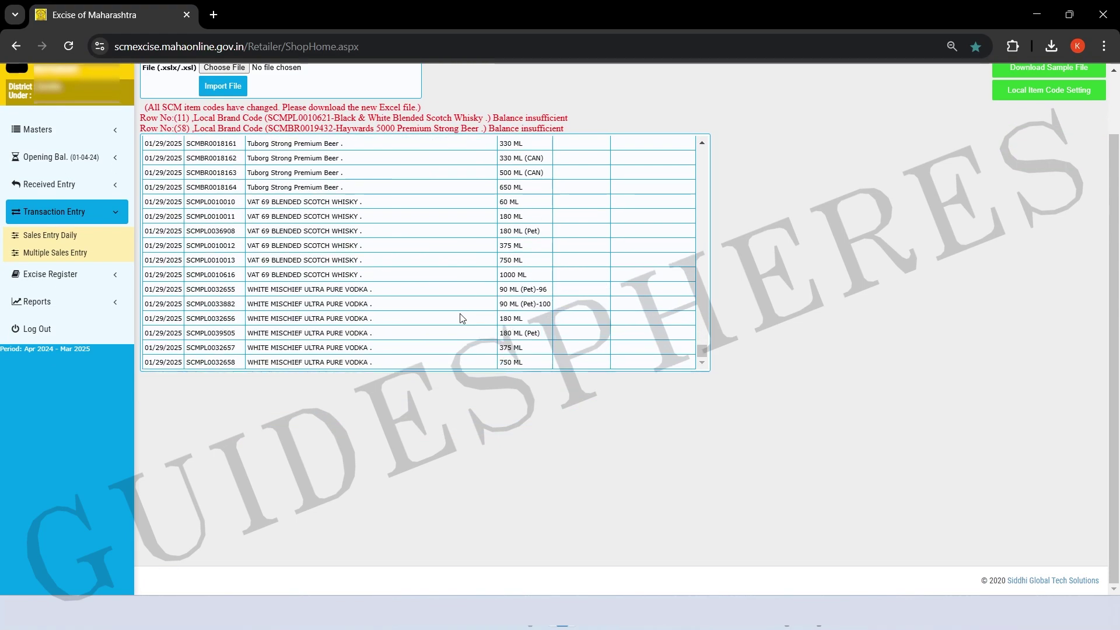
scroll(461, 318, "up", 20)
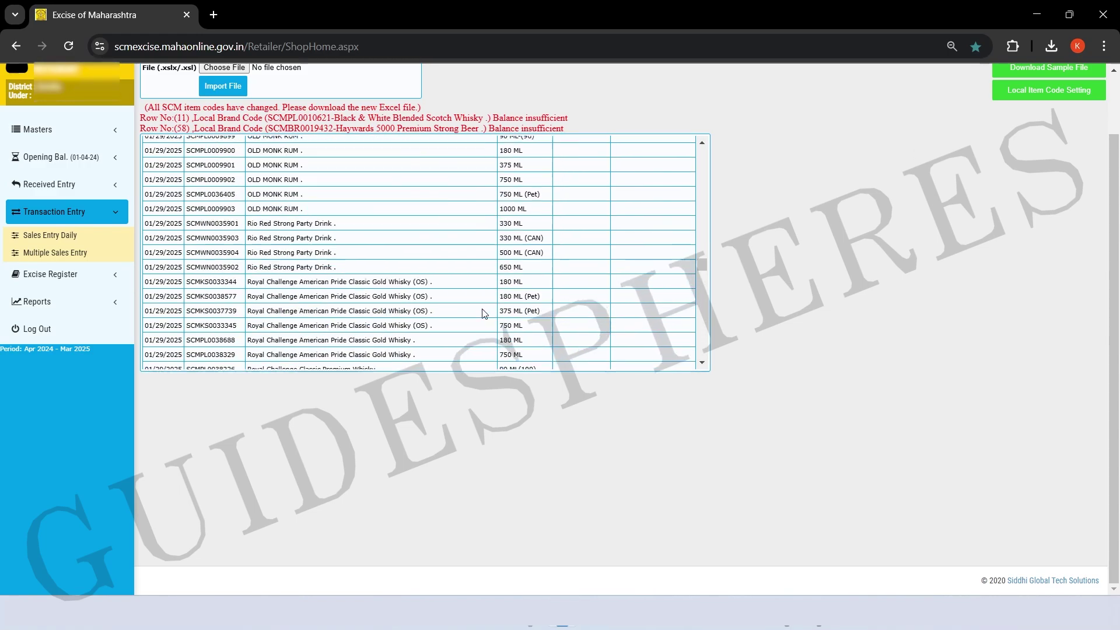
scroll(482, 313, "up", 15)
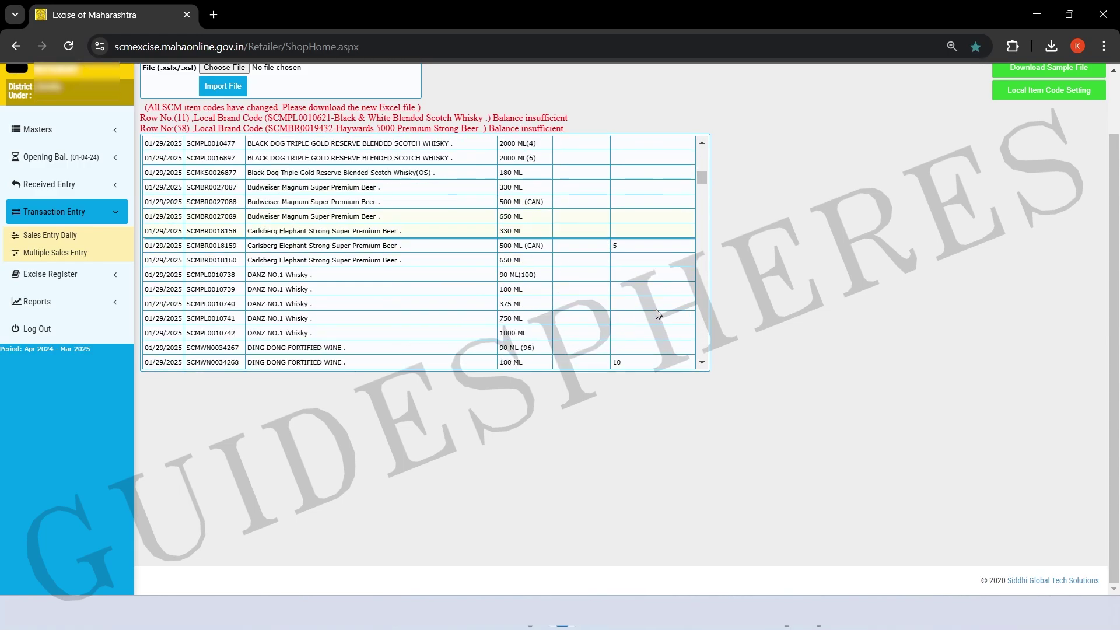
scroll(658, 313, "up", 10)
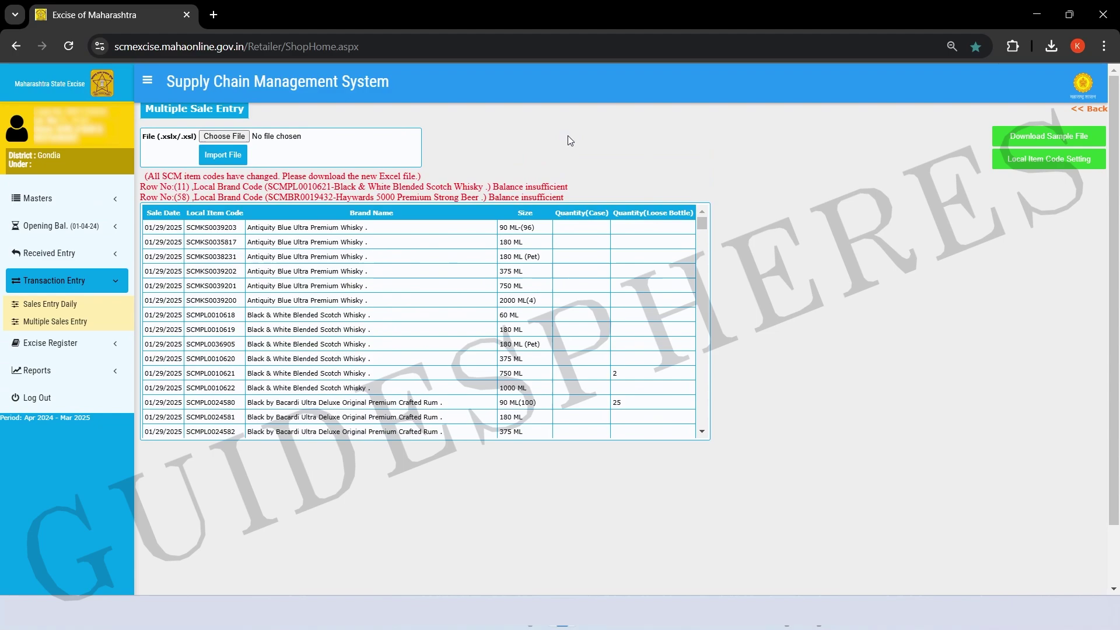
Check the Quantity(Loose Bottle) column of the imported rows for Carlsberg Elephant, DING DONG FORTIFIED WINE and Haywards 5000.
scroll(621, 344, "down", 8)
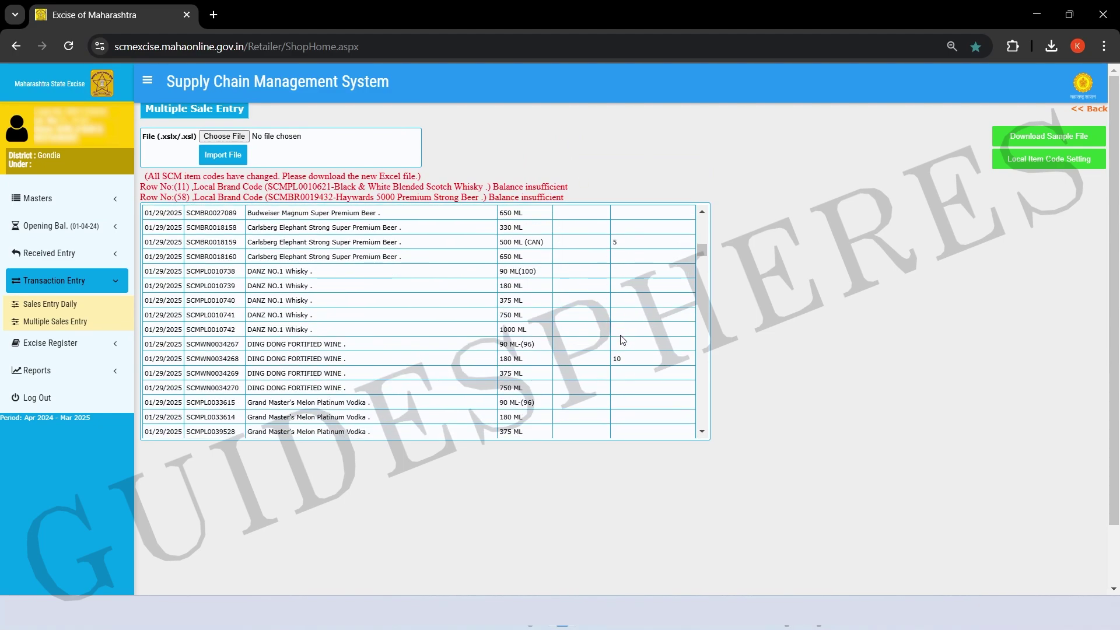
scroll(623, 340, "down", 4)
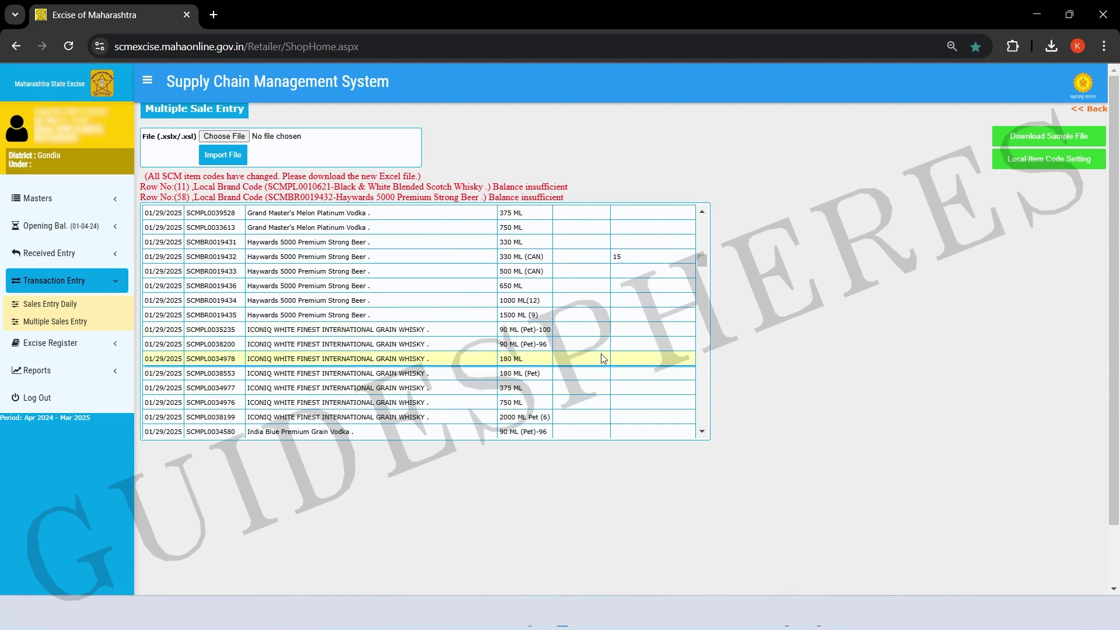
scroll(603, 359, "down", 3)
scroll(609, 351, "up", 8)
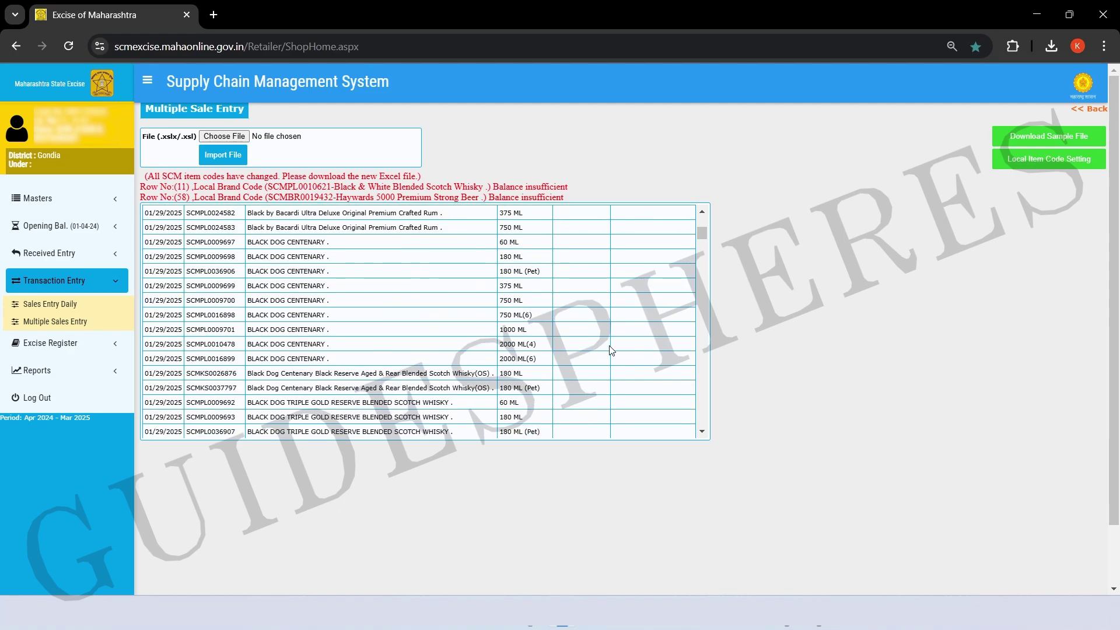
scroll(610, 350, "up", 4)
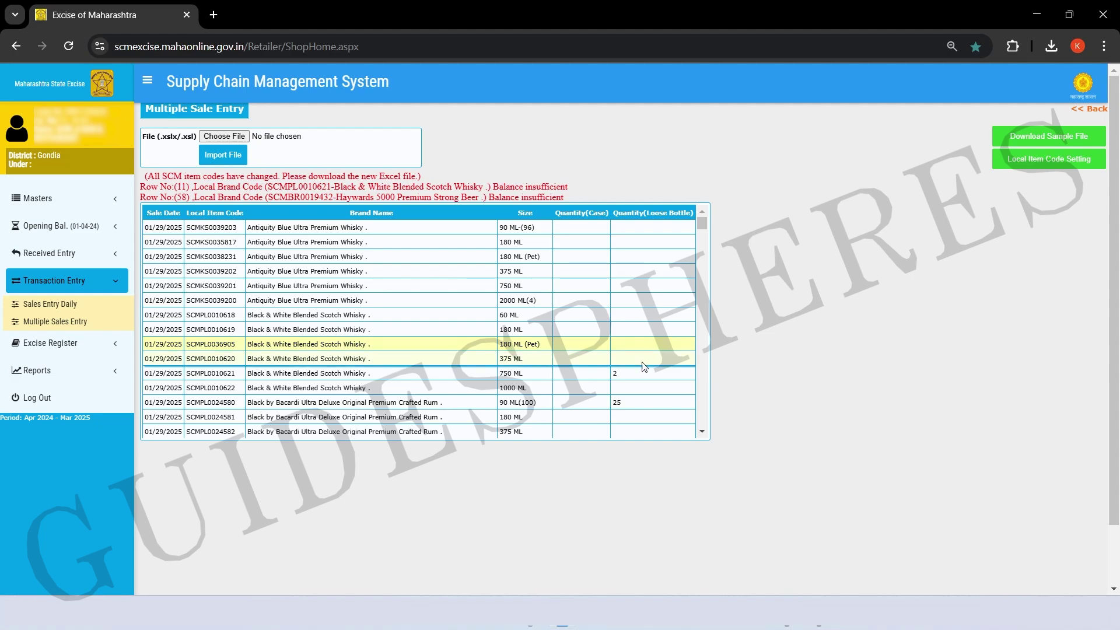
Review the imported sale rows again, from Black & White Blended Scotch Whisky through McDowell's No.1 to TEACHER'S HIGHLAND CREAM.
scroll(643, 383, "down", 10)
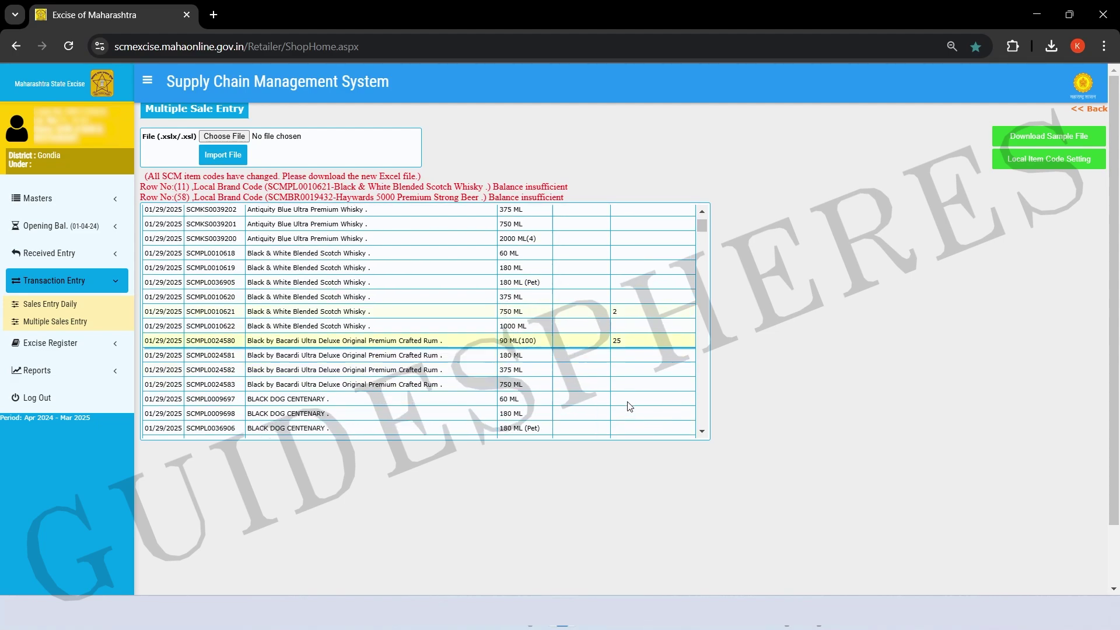
scroll(630, 401, "down", 5)
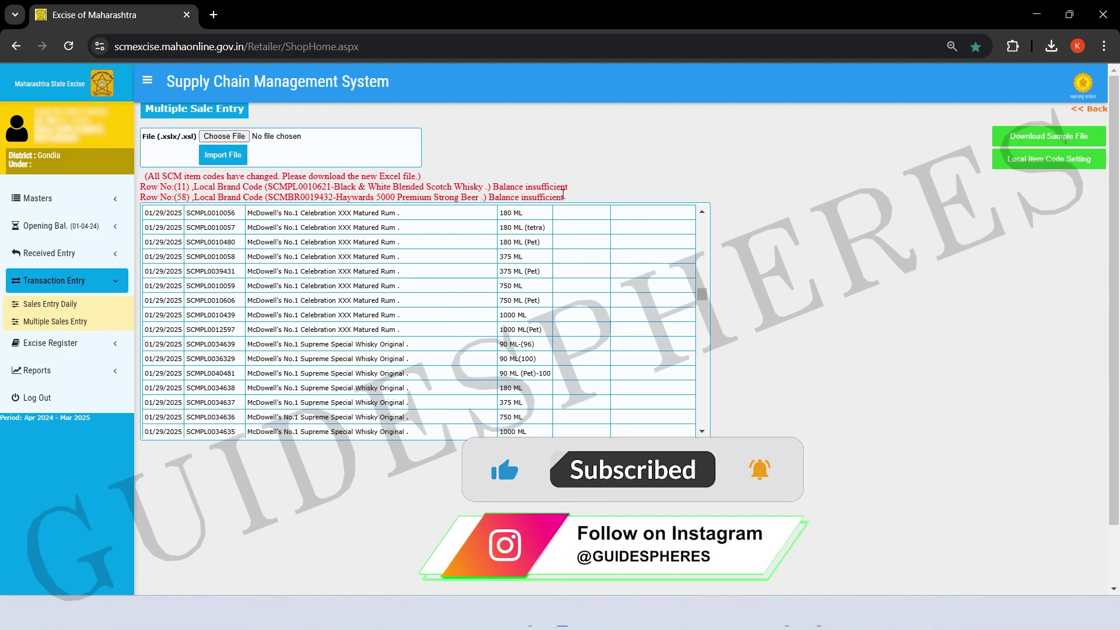
scroll(624, 345, "up", 10)
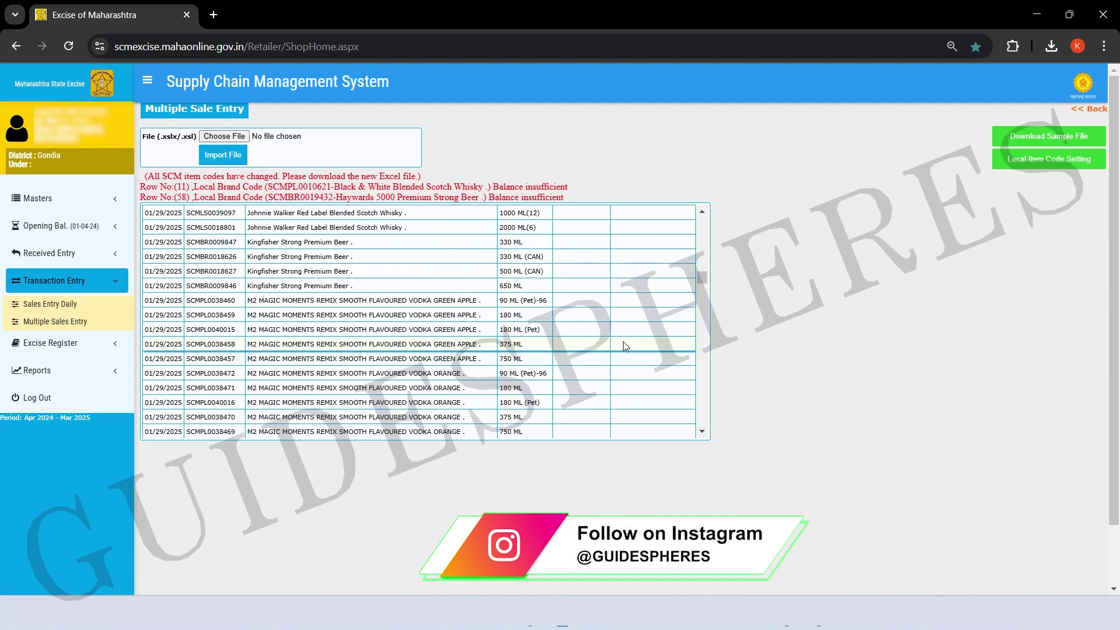
scroll(624, 345, "down", 10)
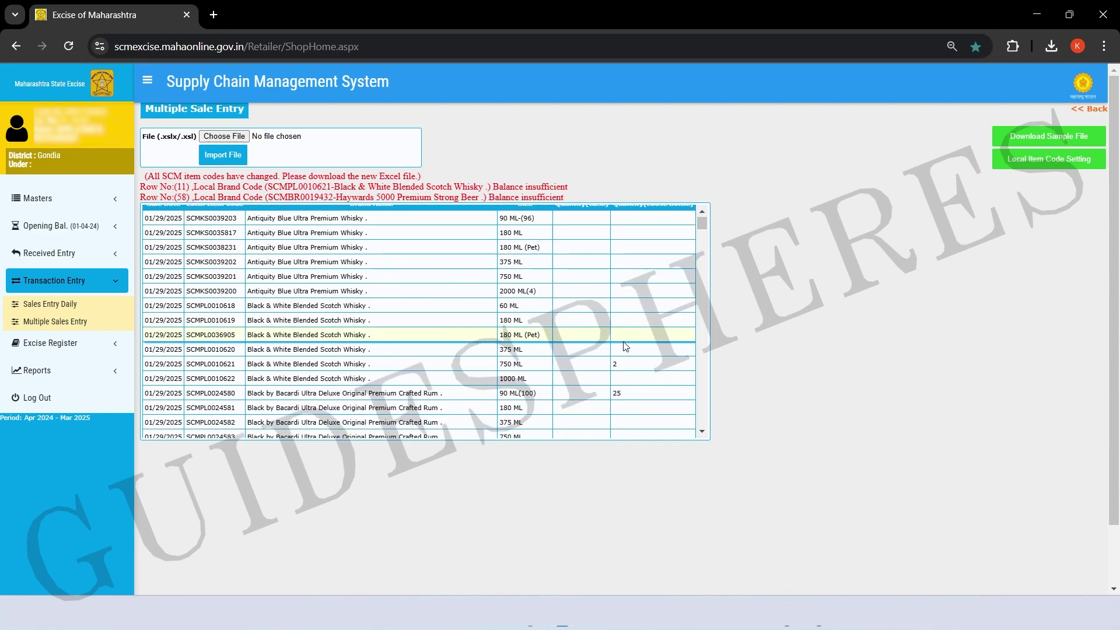
scroll(623, 346, "down", 15)
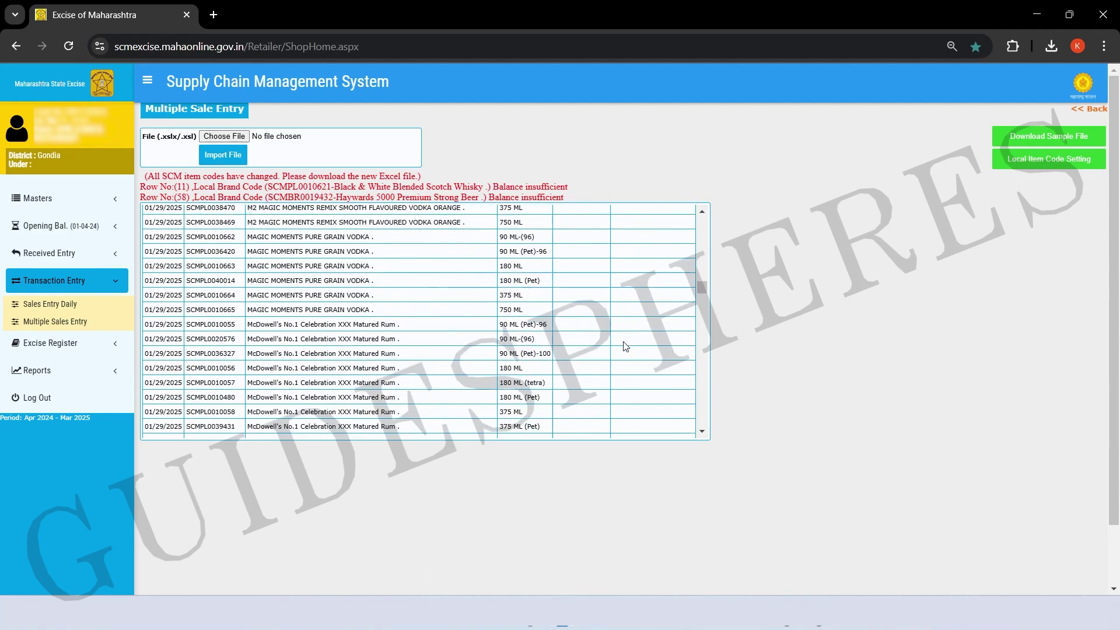
scroll(625, 346, "down", 5)
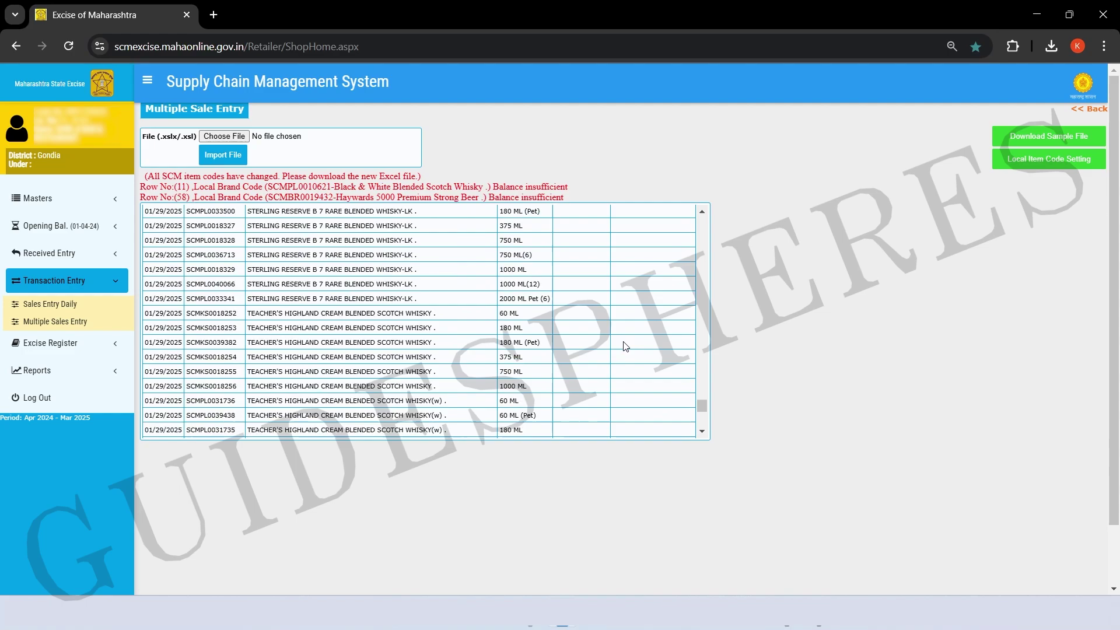
scroll(625, 346, "up", 12)
scroll(624, 347, "up", 10)
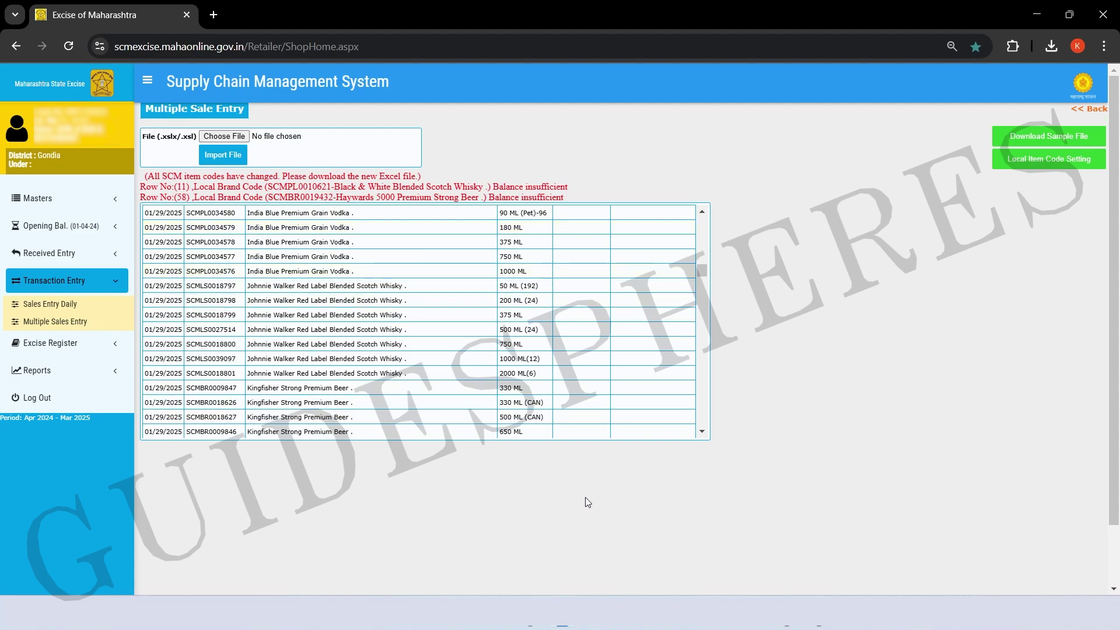
left_click_drag(705, 270, 703, 217)
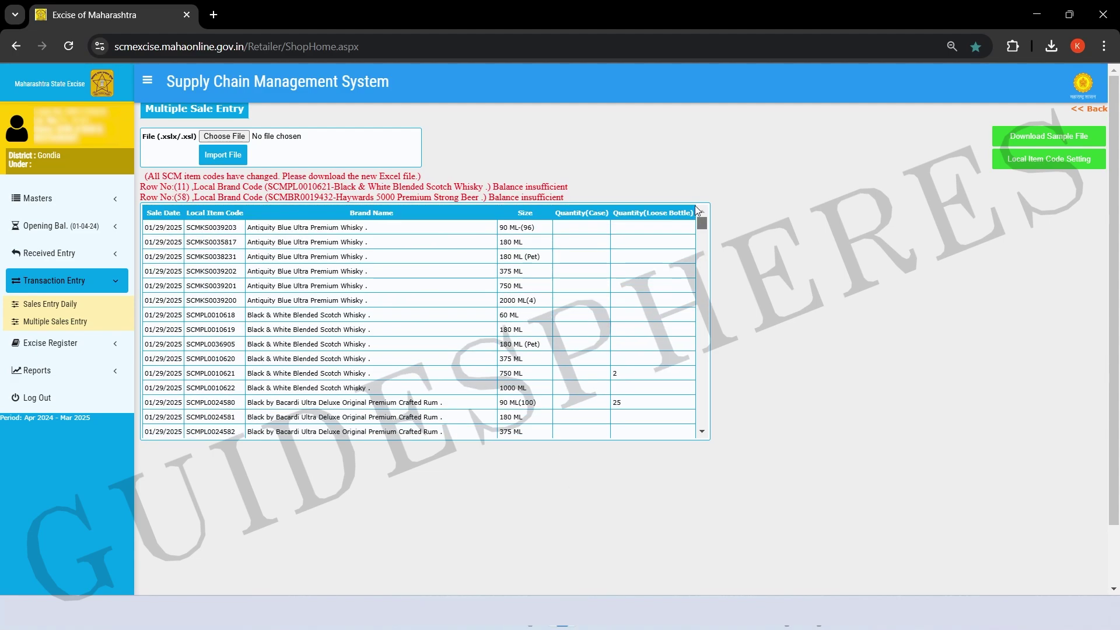
Compare the imported quantities of Black & White 750 ML and Haywards 5000 330 ML (CAN) with the row messages above the table.
scroll(565, 374, "down", 2)
scroll(564, 378, "down", 2)
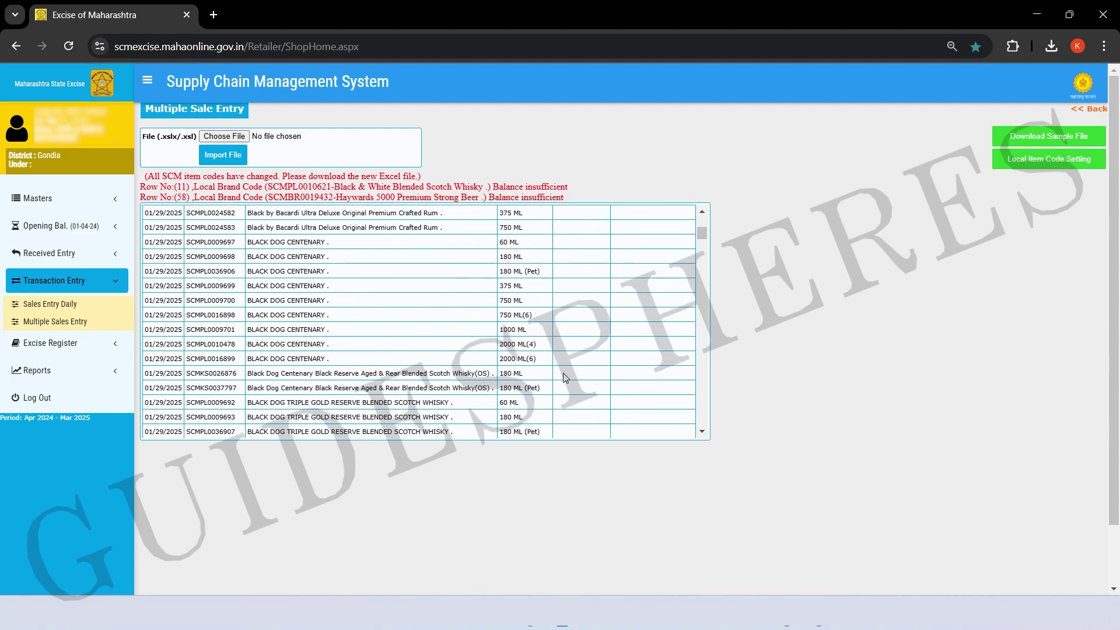
scroll(564, 377, "up", 4)
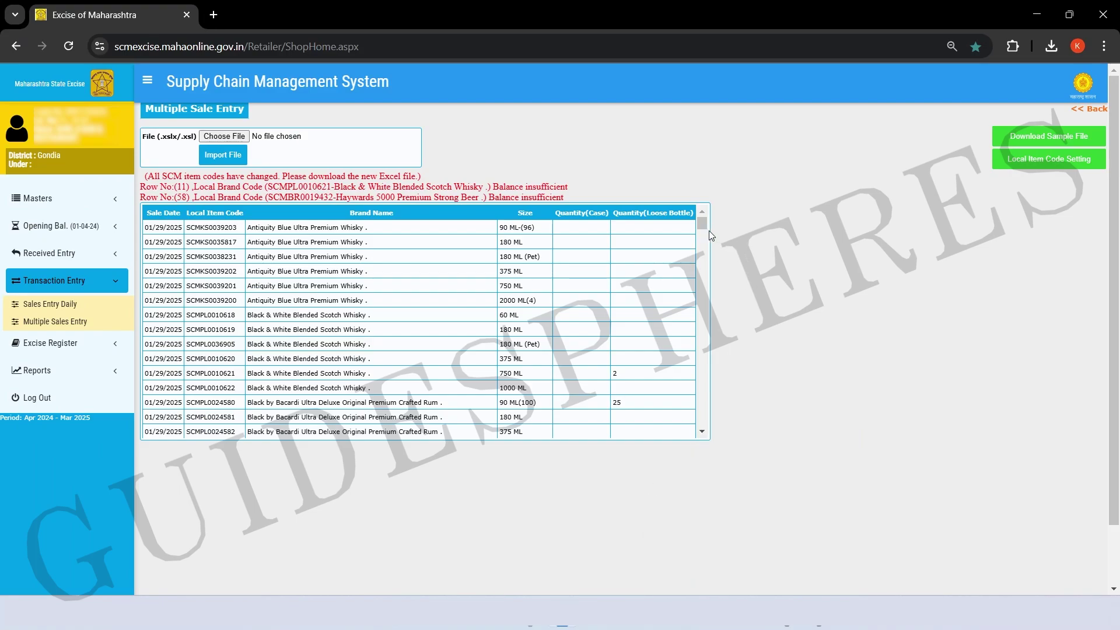
scroll(699, 225, "down", 15)
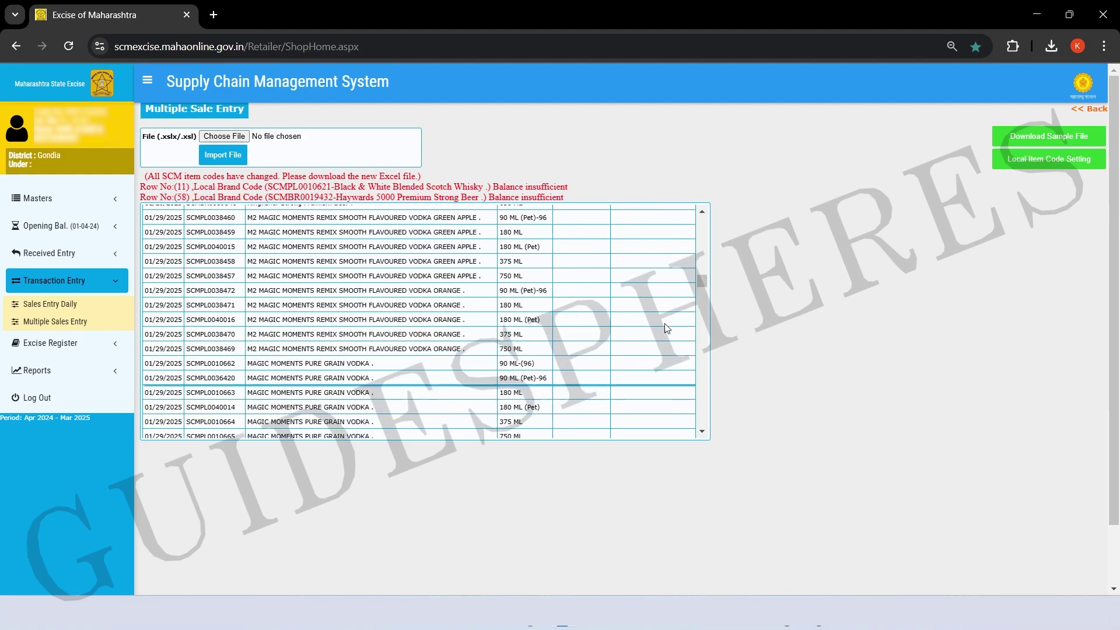
scroll(666, 328, "up", 15)
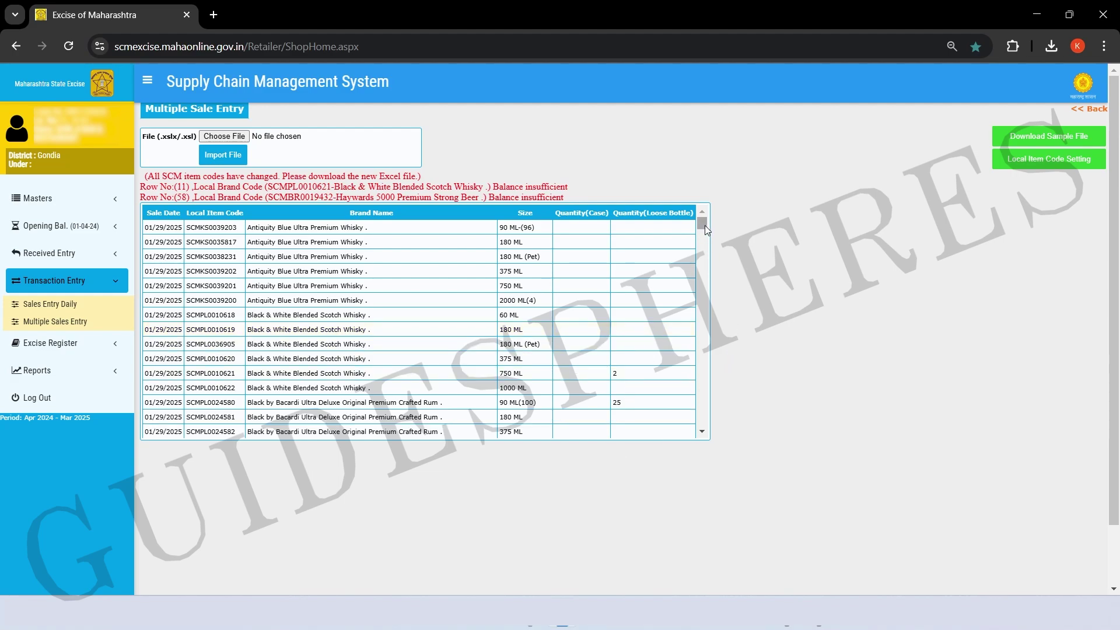
left_click_drag(705, 225, 713, 270)
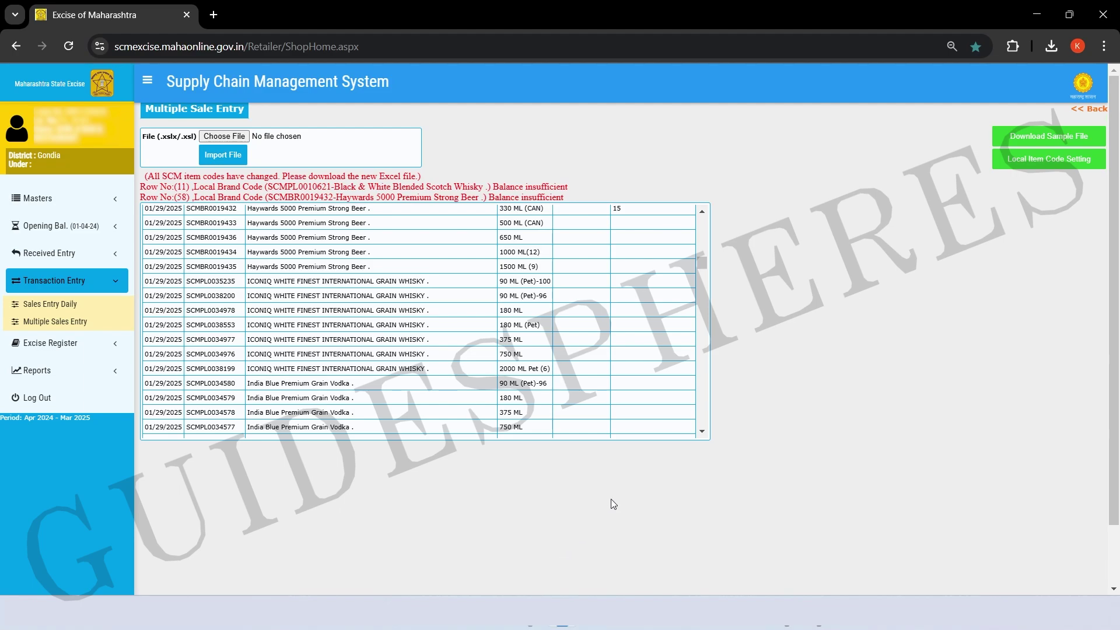
left_click_drag(698, 264, 696, 220)
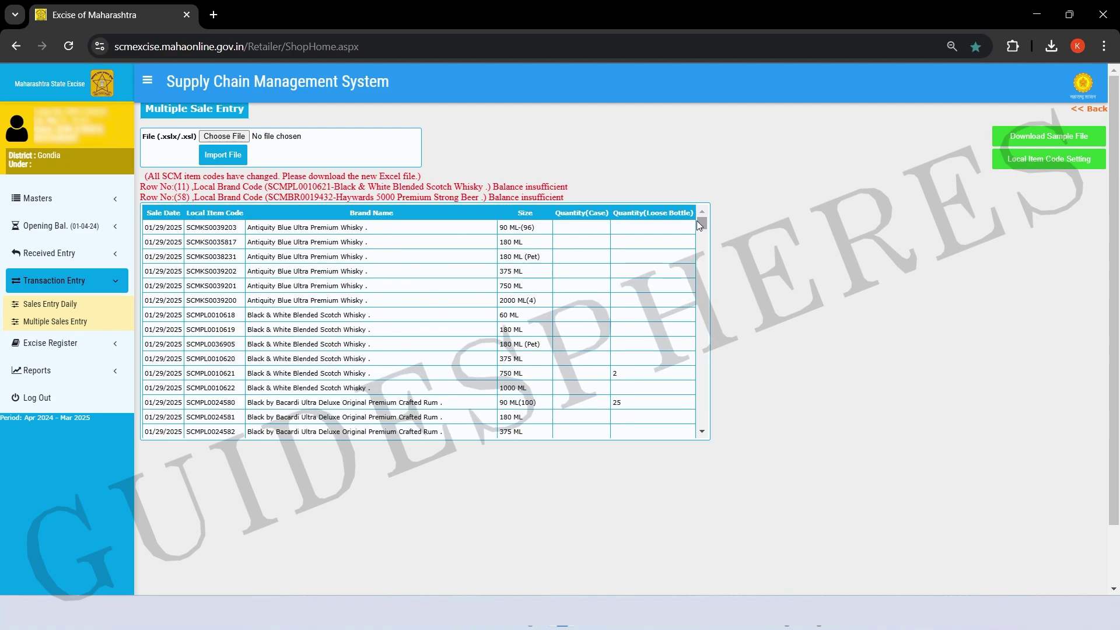